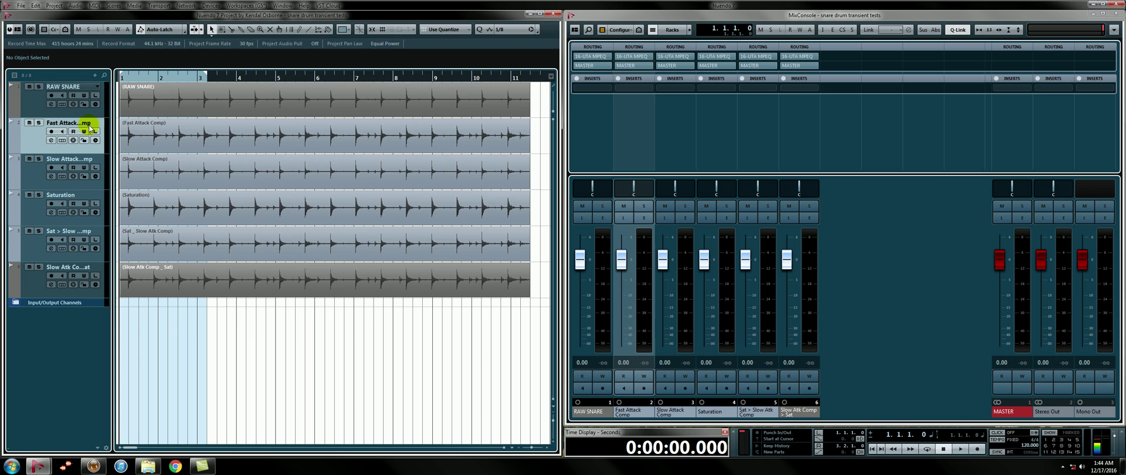
# Step: Step through the track headers from the top down to Slow Atk Comp > Sat
pyautogui.click(37, 102)
pyautogui.click(40, 142)
pyautogui.click(38, 175)
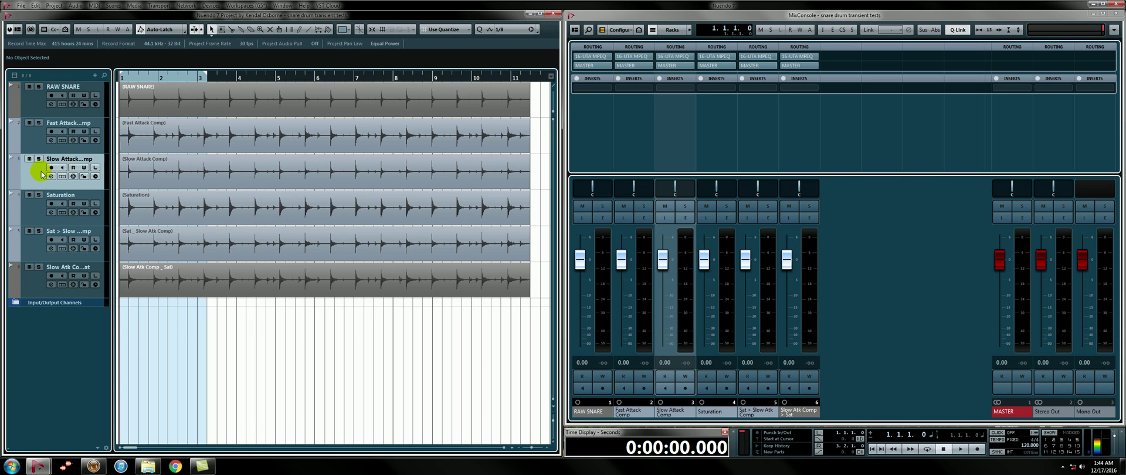
pyautogui.click(34, 216)
pyautogui.click(37, 250)
pyautogui.click(35, 279)
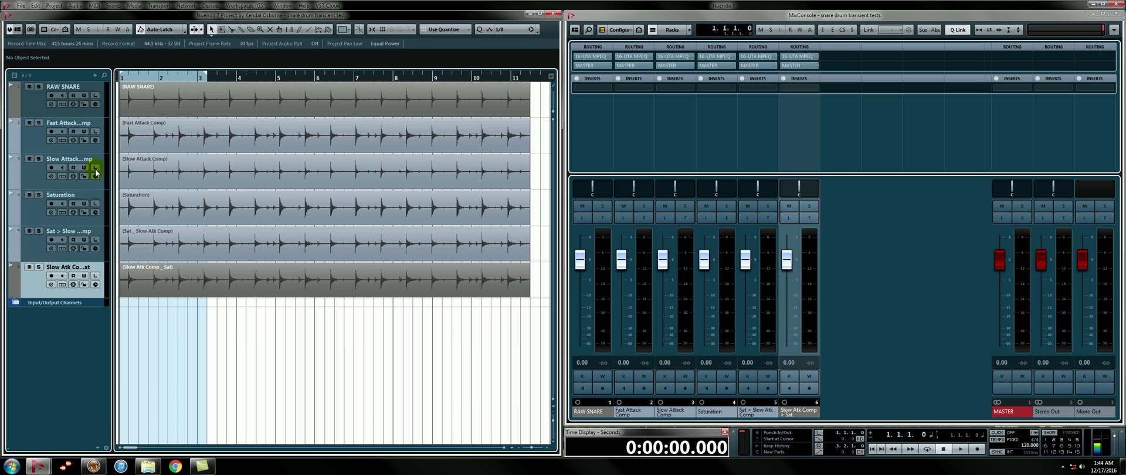
# Step: Zoom in on the first bars with taller lanes, then zoom back out to the whole take
pyautogui.press('h')
pyautogui.press('h')
pyautogui.press('h')
pyautogui.press('h')
pyautogui.press('h')
pyautogui.press('h')
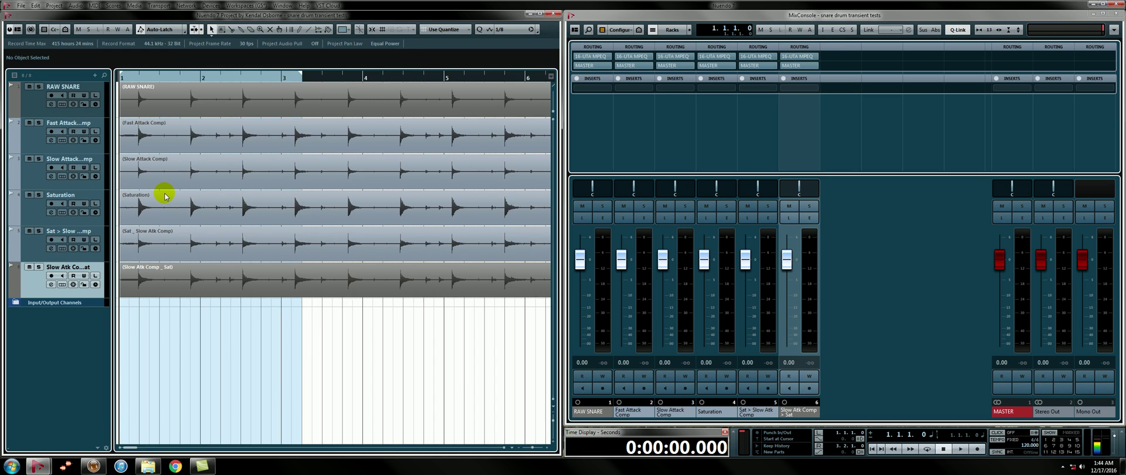
pyautogui.hotkey('shift', 'h')
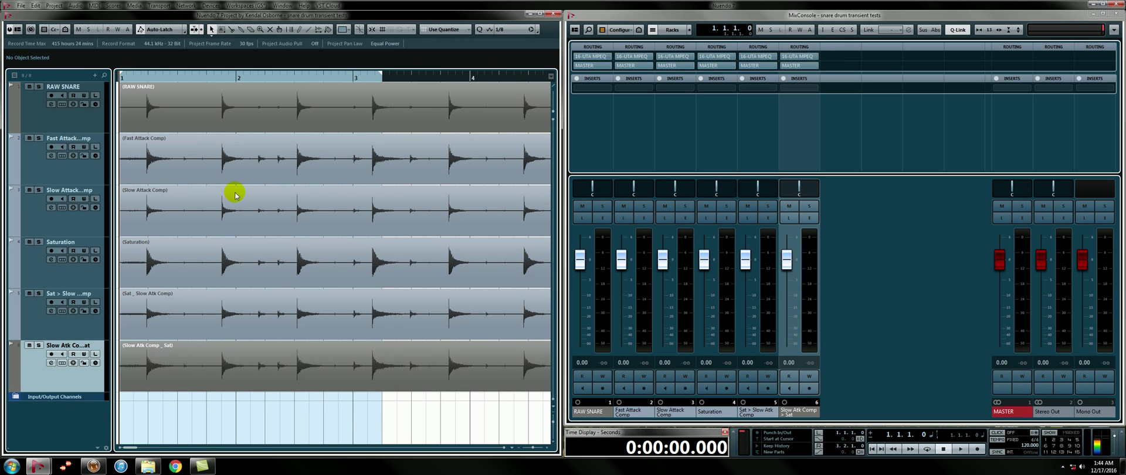
pyautogui.press('g')
pyautogui.press('g')
pyautogui.press('g')
pyautogui.press('g')
pyautogui.press('g')
pyautogui.press('g')
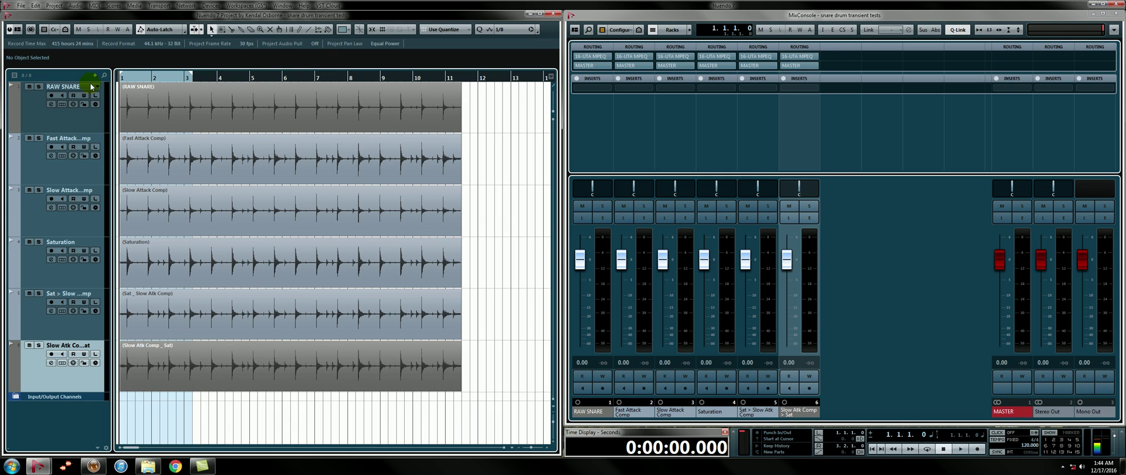
# Step: Solo RAW SNARE, play it from the start, then stop back at zero
pyautogui.click(39, 86)
pyautogui.press('space')
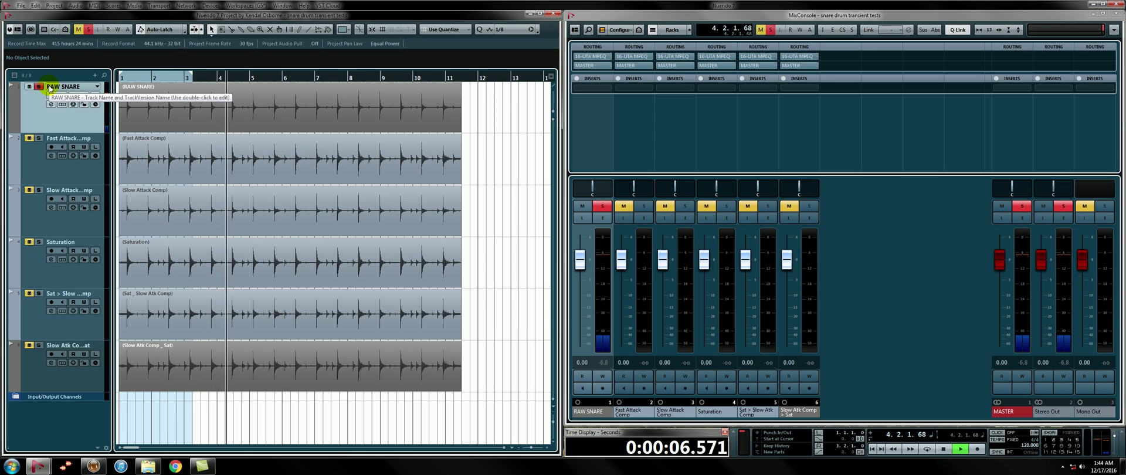
pyautogui.press('space')
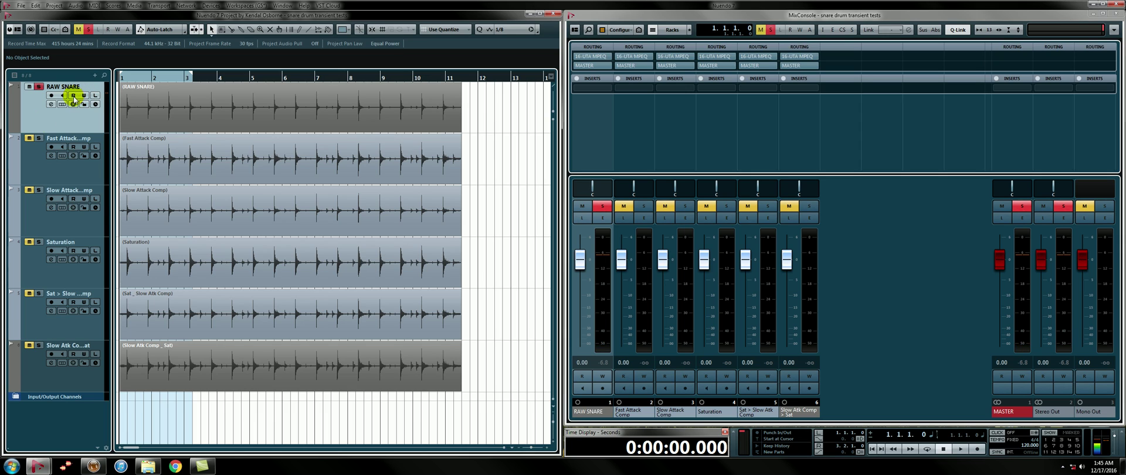
# Step: Play Fast Attack Comp soloed, flipping the solo to RAW SNARE and back before stopping
pyautogui.click(38, 139)
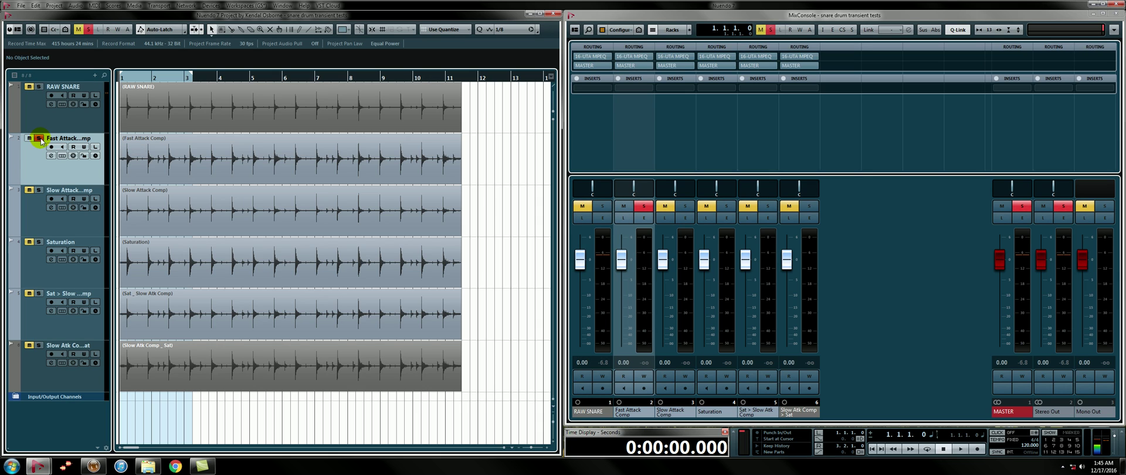
pyautogui.press('space')
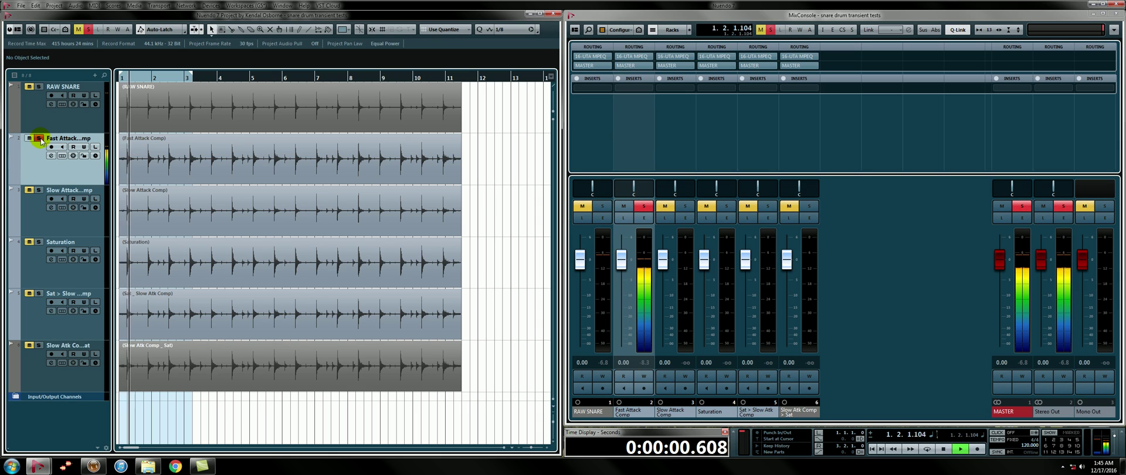
pyautogui.keyDown('ctrl'); pyautogui.click(39, 86); pyautogui.keyUp('ctrl')
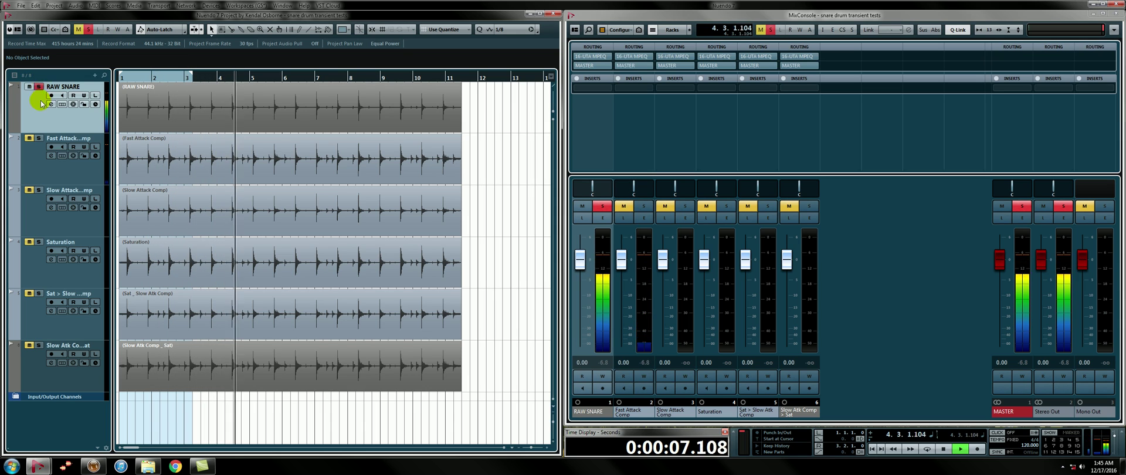
pyautogui.keyDown('ctrl'); pyautogui.click(40, 138); pyautogui.keyUp('ctrl')
pyautogui.press('space')
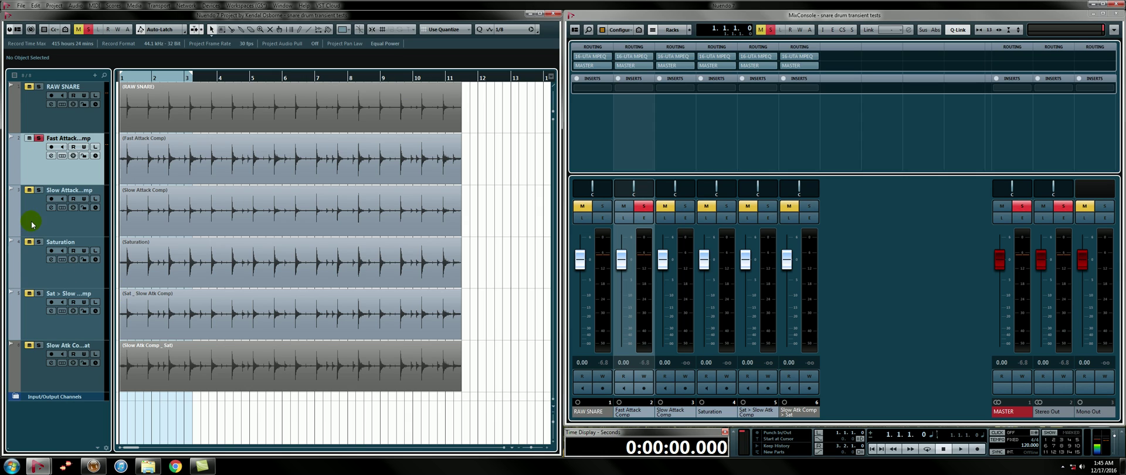
# Step: Solo Slow Attack Comp in place of Fast Attack Comp and start playback
pyautogui.click(39, 191)
pyautogui.press('space')
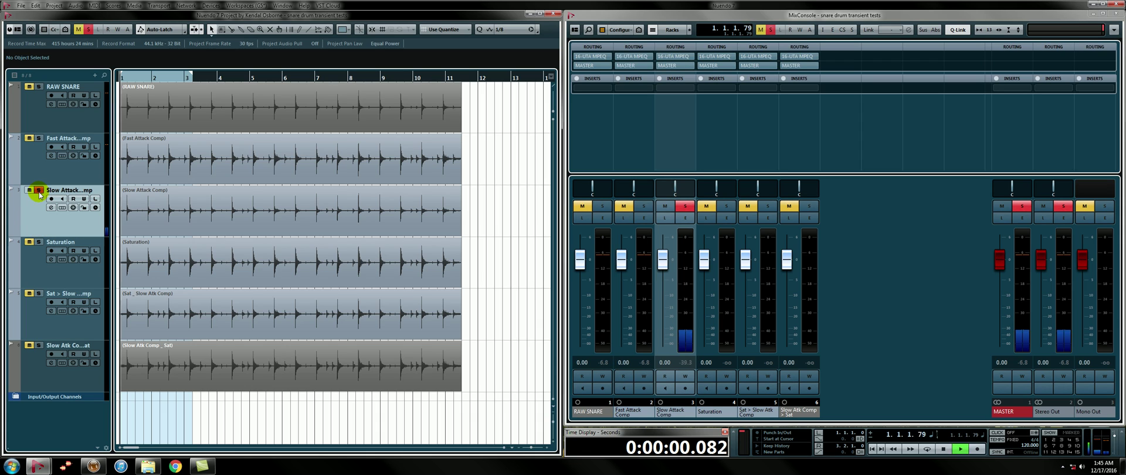
pyautogui.click(62, 147)
pyautogui.click(68, 125)
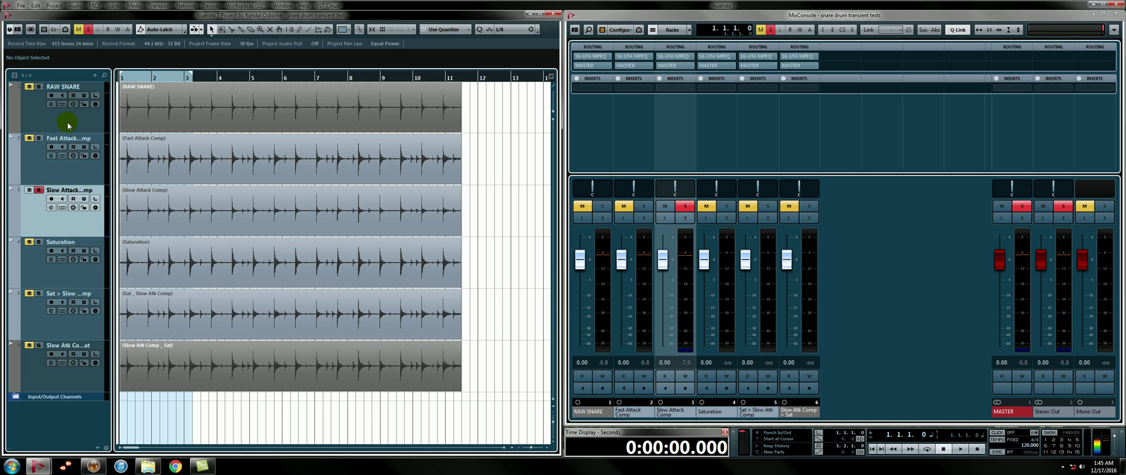
# Step: Select RAW SNARE, Slow Attack Comp and Saturation in turn, ending on RAW SNARE
pyautogui.click(36, 111)
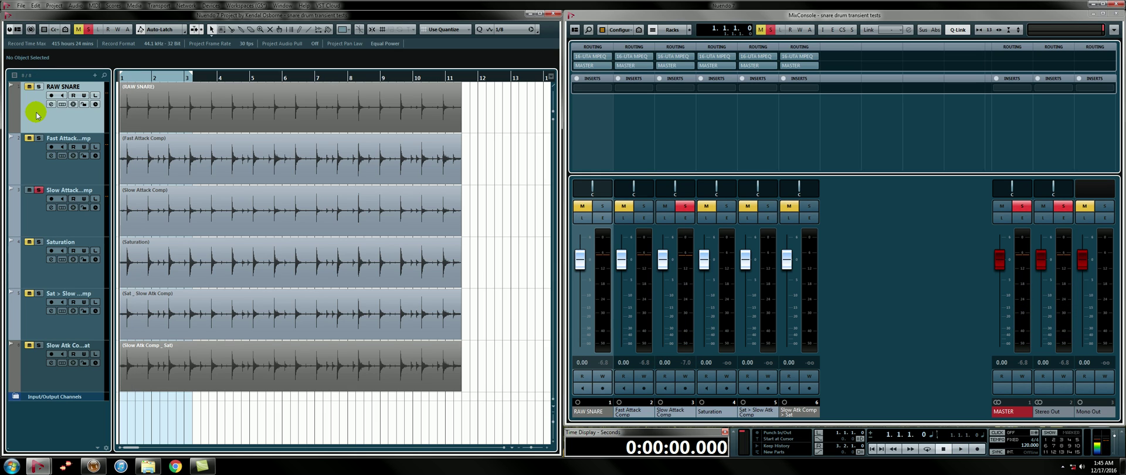
pyautogui.click(38, 199)
pyautogui.click(36, 118)
pyautogui.click(40, 264)
pyautogui.click(46, 121)
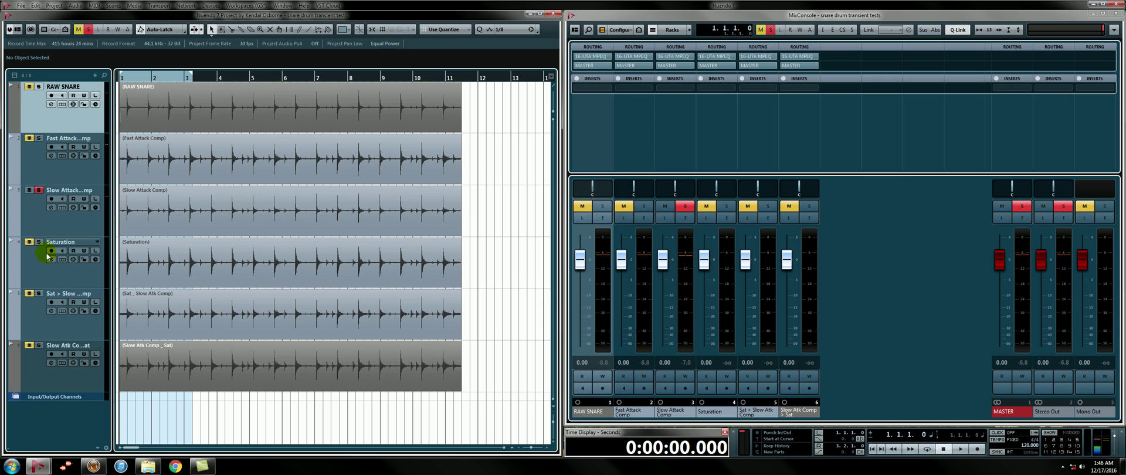
# Step: Re-solo Slow Attack Comp, replay it against RAW SNARE, then stop at the start
pyautogui.click(41, 191)
pyautogui.click(41, 191)
pyautogui.click(41, 192)
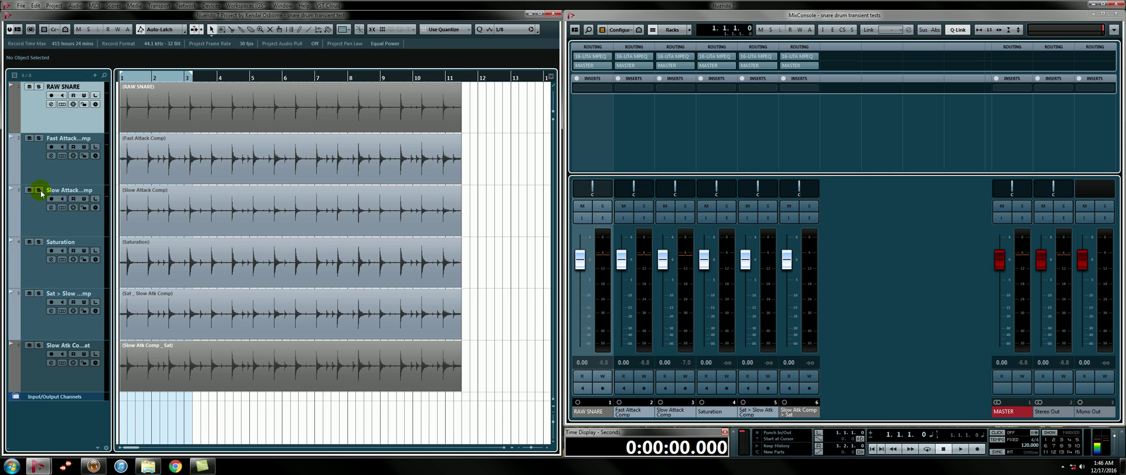
pyautogui.click(41, 191)
pyautogui.press('space')
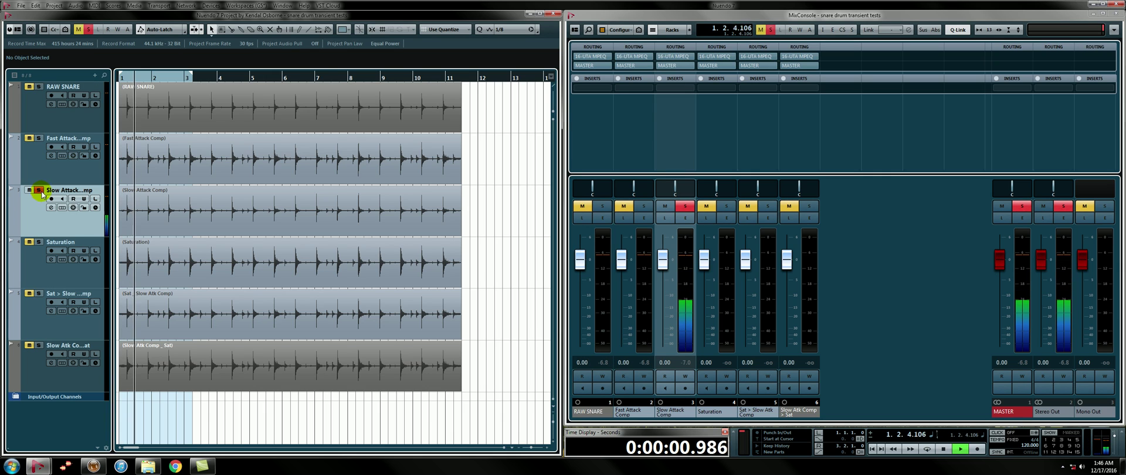
pyautogui.click(39, 88)
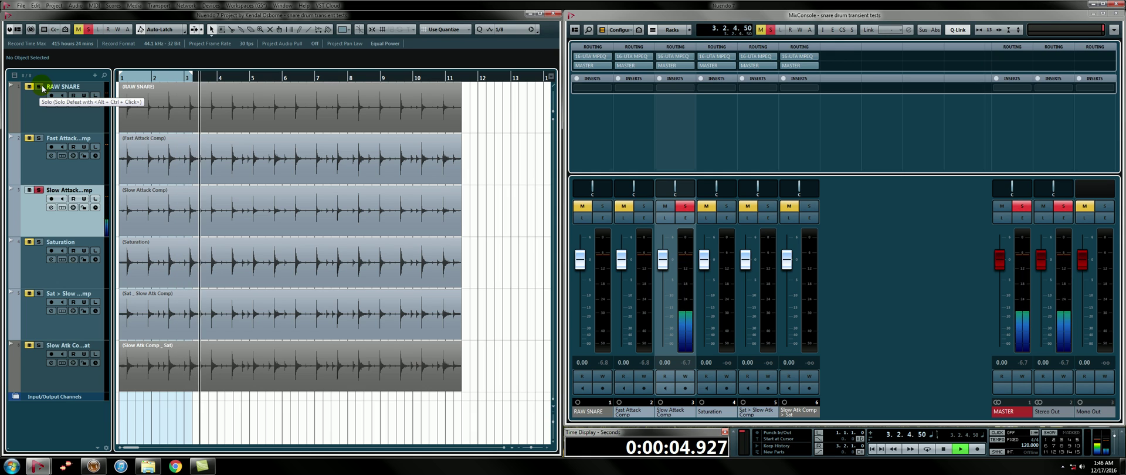
pyautogui.click(42, 88)
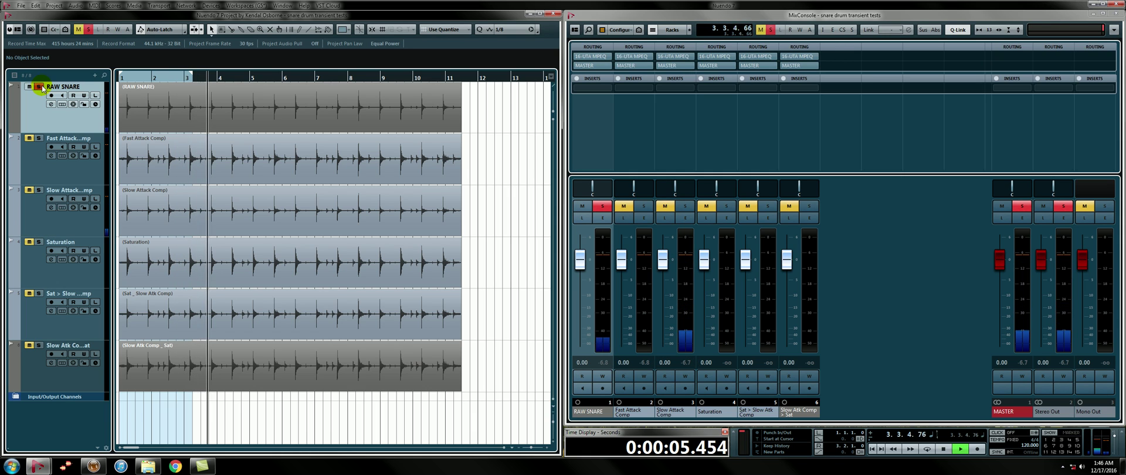
pyautogui.click(39, 190)
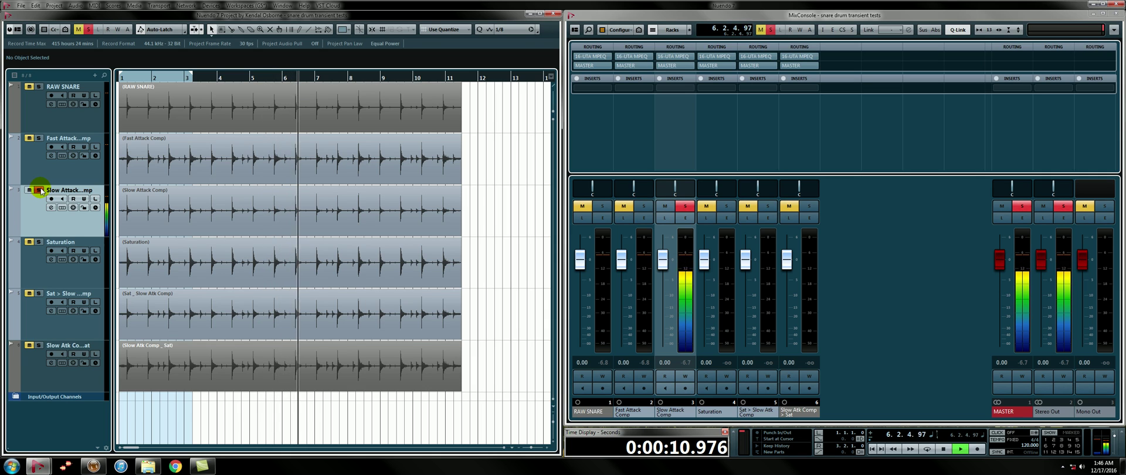
pyautogui.press('space')
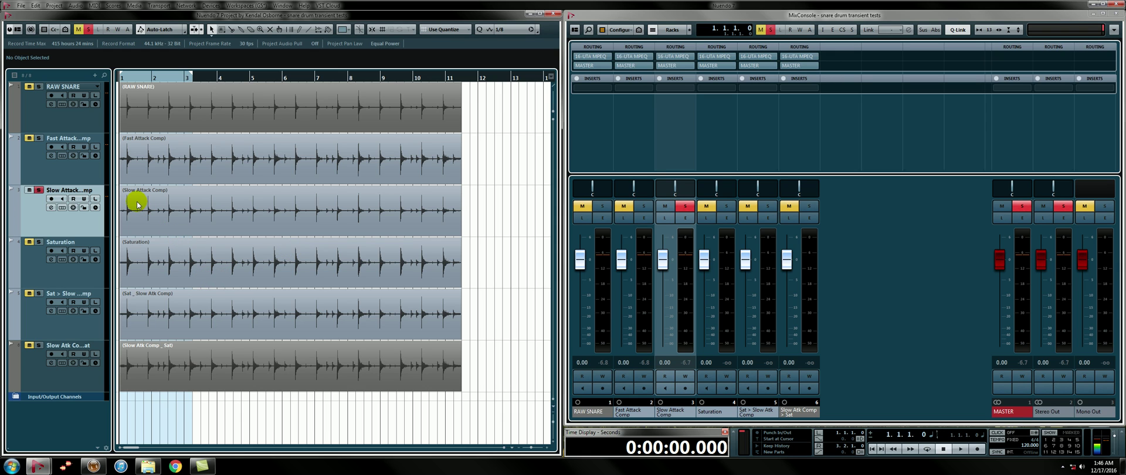
# Step: Zoom into the first snare hits with taller lanes and select the RAW SNARE and Fast Attack Comp events
pyautogui.press('h')
pyautogui.press('h')
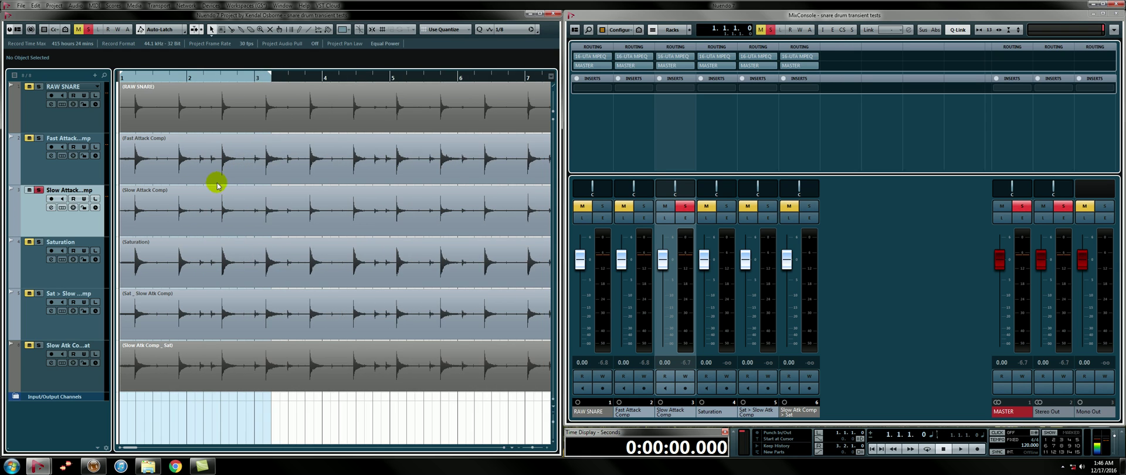
pyautogui.press('h')
pyautogui.press('h')
pyautogui.press('h')
pyautogui.press('h')
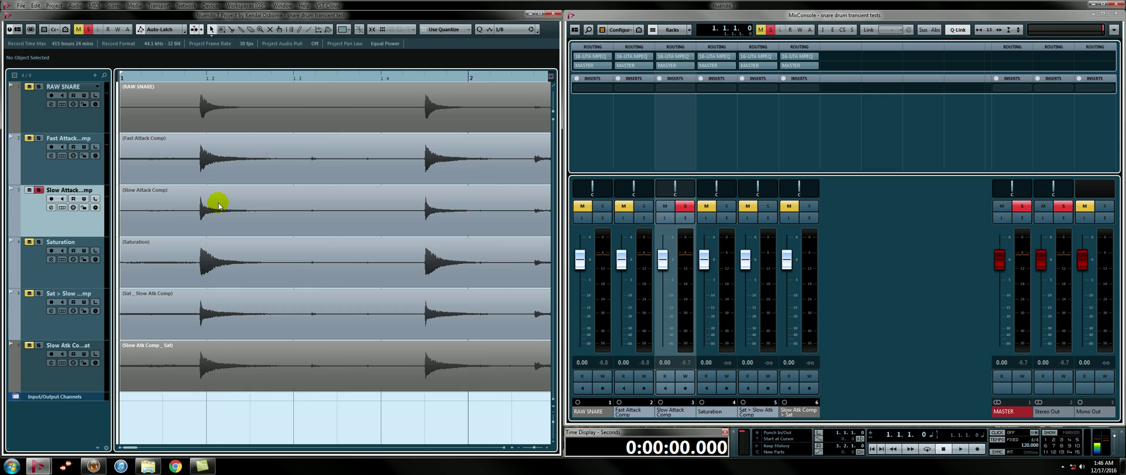
pyautogui.hotkey('shift', 'h')
pyautogui.hotkey('shift', 'h')
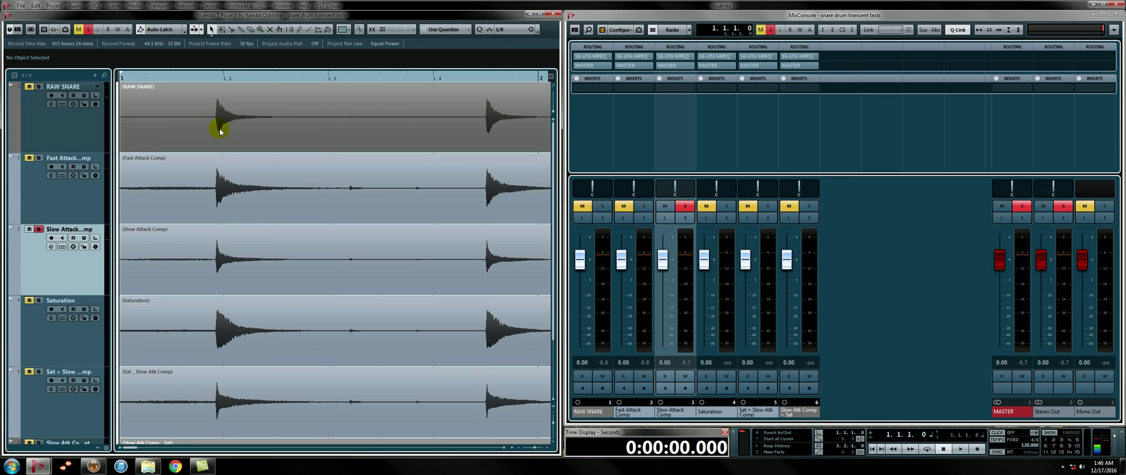
pyautogui.click(220, 122)
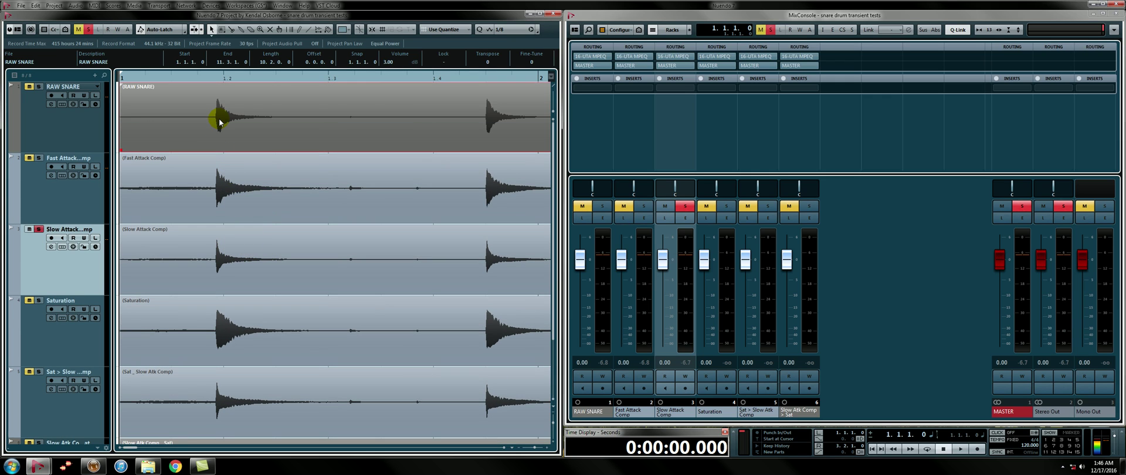
pyautogui.click(218, 167)
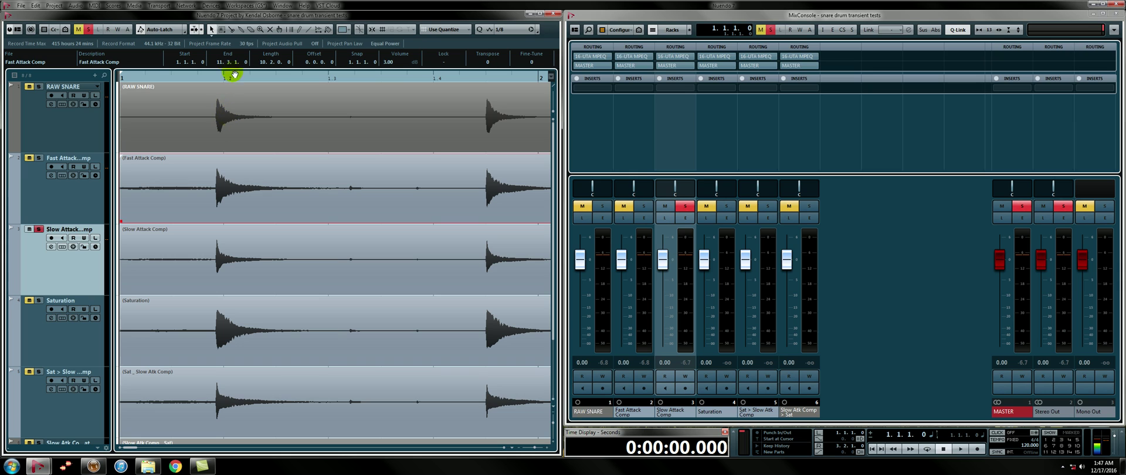
# Step: Select the Slow Attack Comp event, then zoom out to bars 1–3 with all six tracks fitting
pyautogui.click(212, 251)
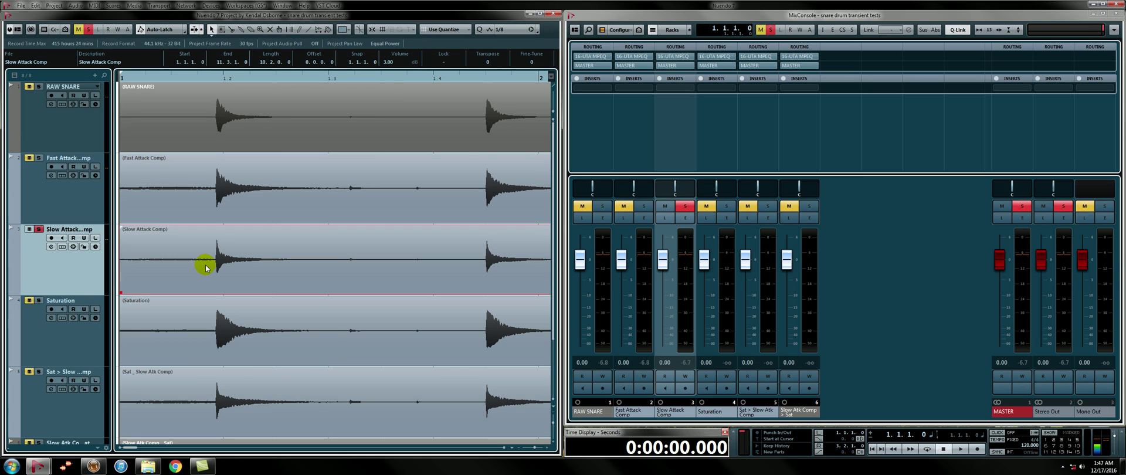
pyautogui.press('g')
pyautogui.press('g')
pyautogui.hotkey('shift', 'h')
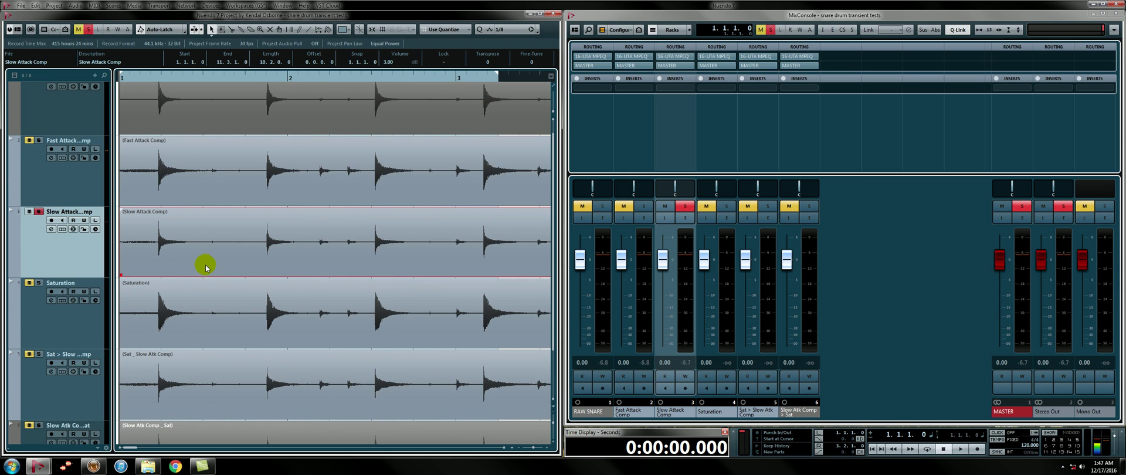
pyautogui.press('g')
pyautogui.hotkey('shift', 'g')
pyautogui.hotkey('shift', 'g')
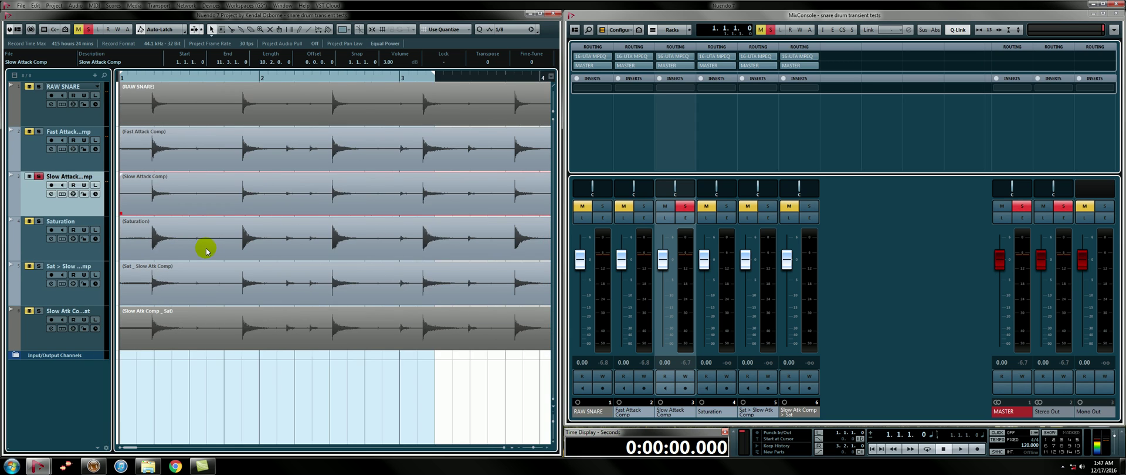
pyautogui.press('g')
pyautogui.press('g')
pyautogui.press('g')
pyautogui.press('g')
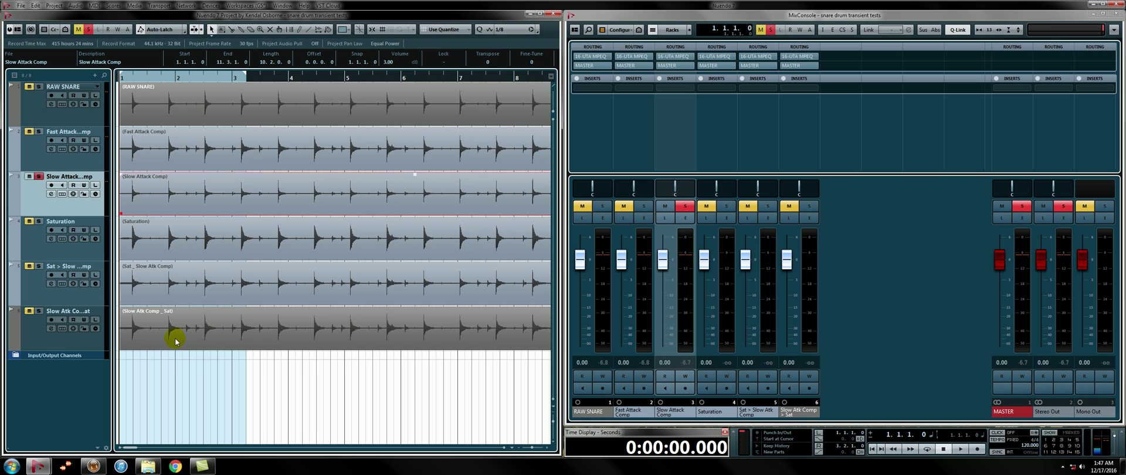
# Step: Zoom to bars 1–4 with taller lanes, then back out to bars 1–5 fitting every track
pyautogui.press('h')
pyautogui.press('h')
pyautogui.press('h')
pyautogui.press('h')
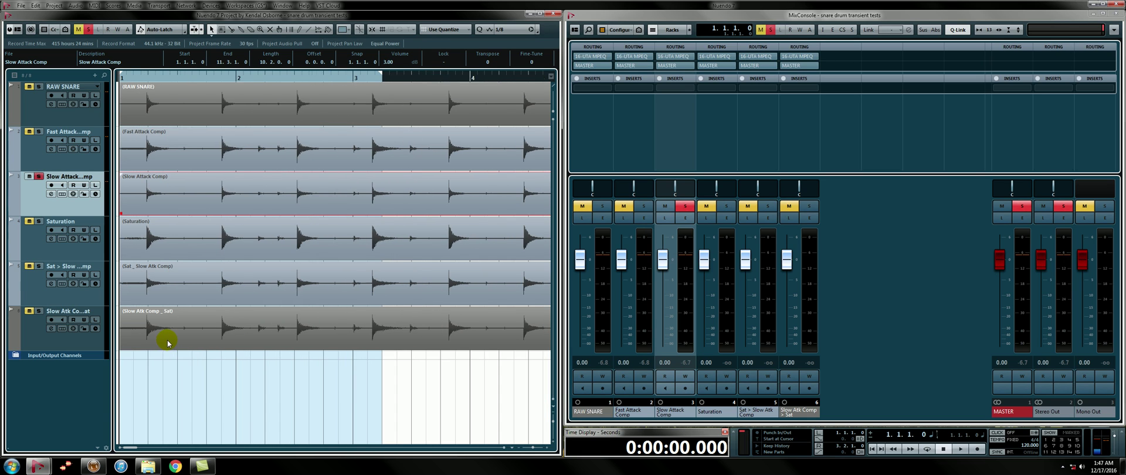
pyautogui.hotkey('shift', 'h')
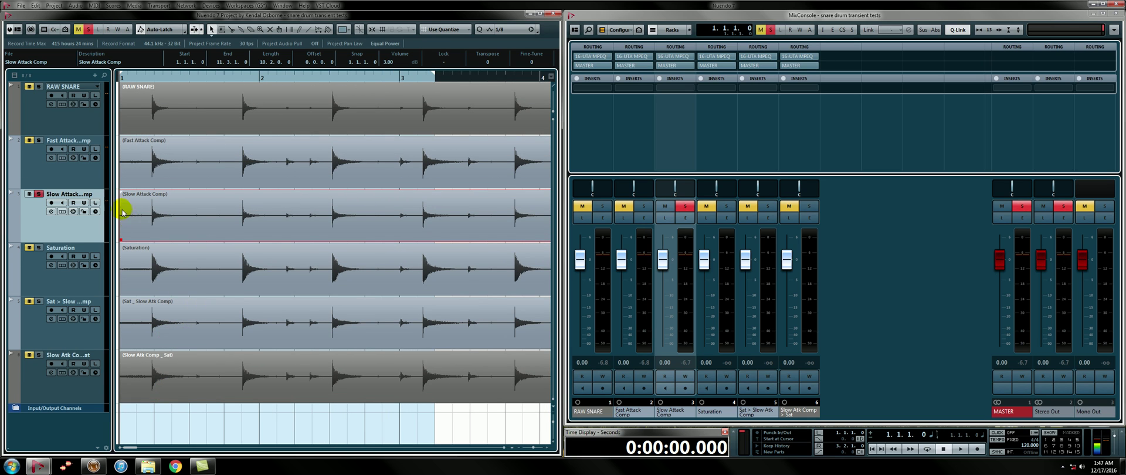
pyautogui.press('g')
pyautogui.hotkey('shift', 'g')
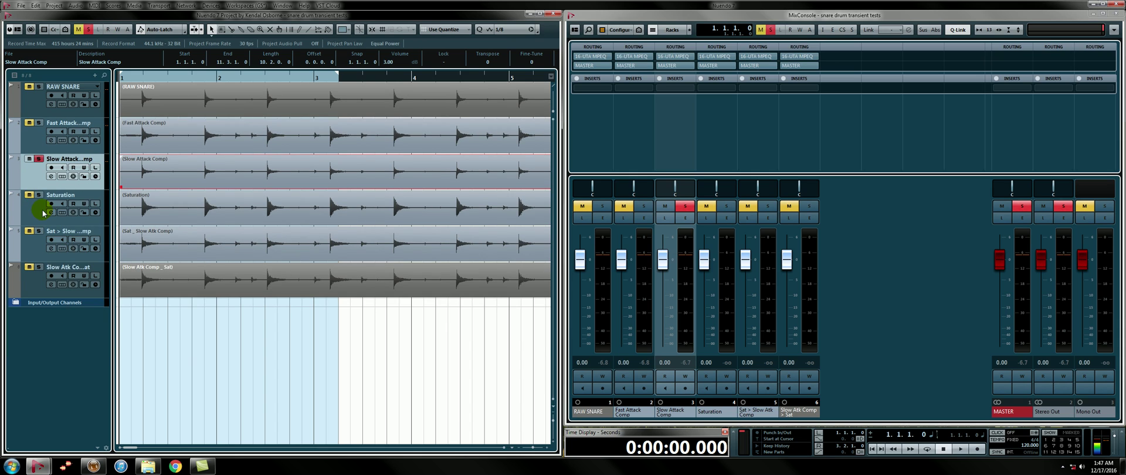
# Step: Play Saturation soloed instead of Slow Attack Comp, comparing briefly with RAW SNARE, then stop at zero
pyautogui.hotkey('shift', 'h')
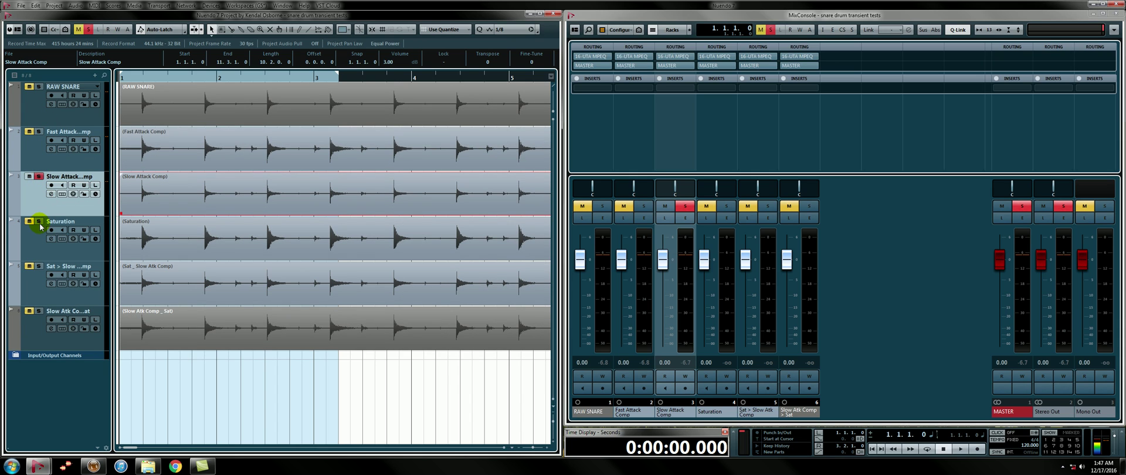
pyautogui.keyDown('ctrl'); pyautogui.click(39, 221); pyautogui.keyUp('ctrl')
pyautogui.press('space')
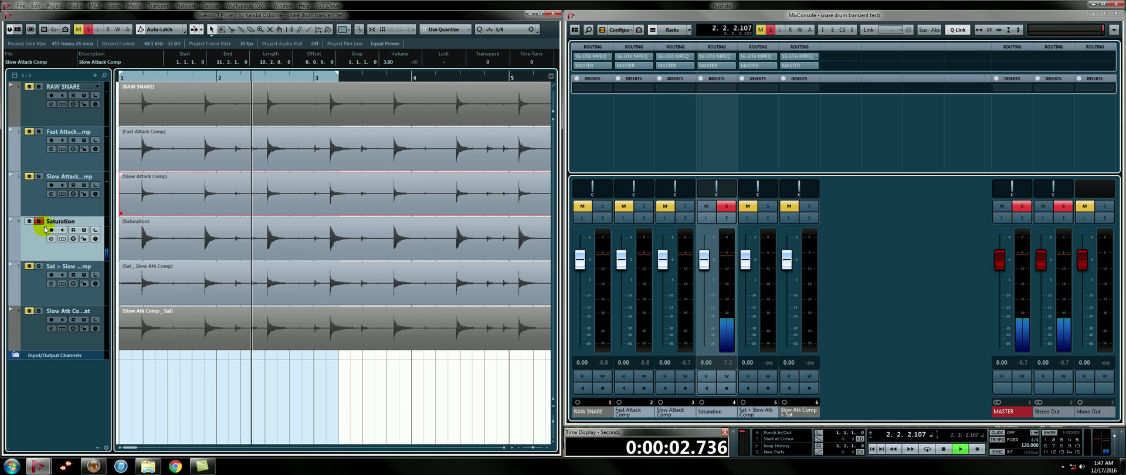
pyautogui.press('h')
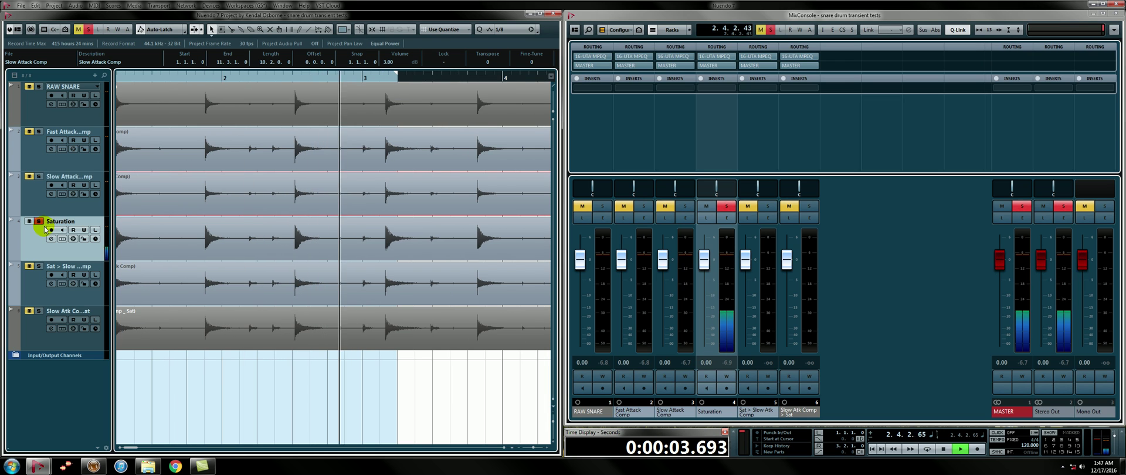
pyautogui.keyDown('ctrl'); pyautogui.click(39, 86); pyautogui.keyUp('ctrl')
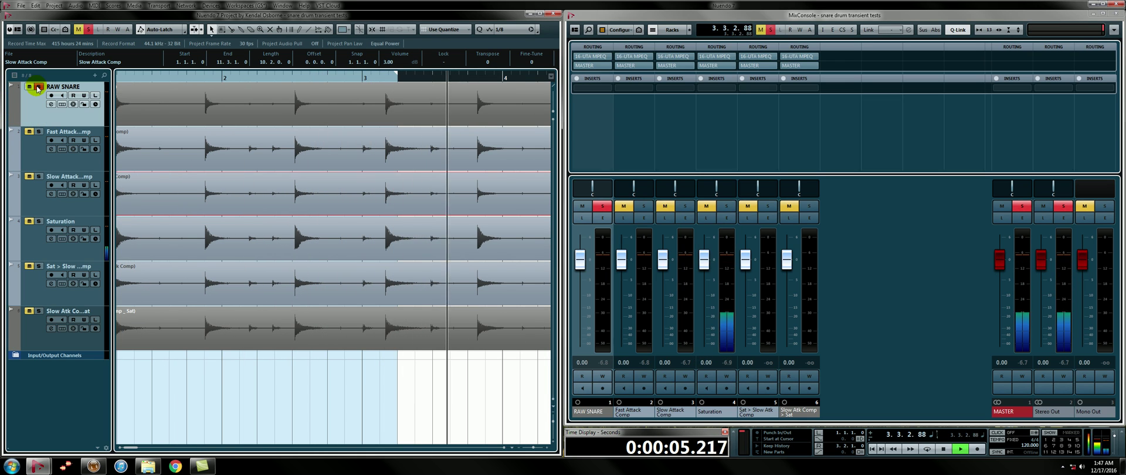
pyautogui.keyDown('ctrl'); pyautogui.click(39, 221); pyautogui.keyUp('ctrl')
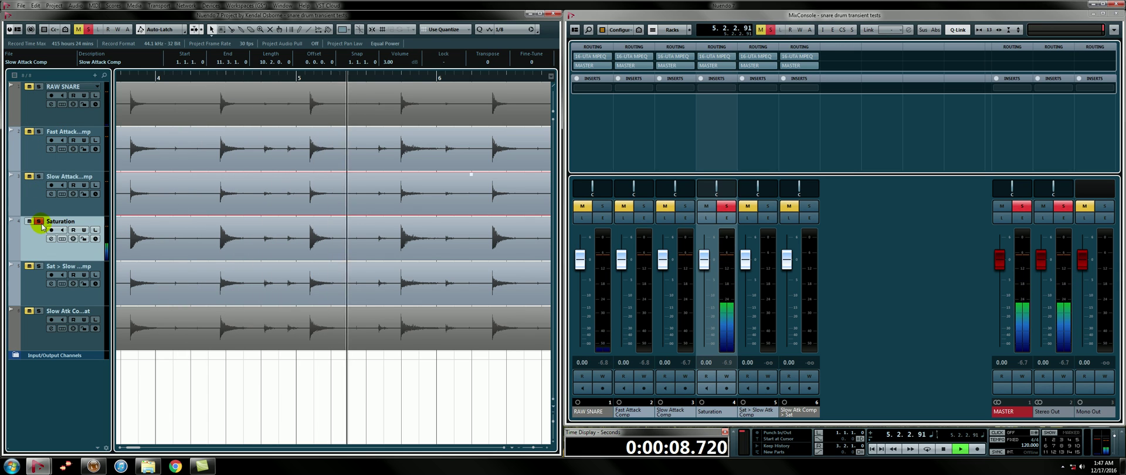
pyautogui.press('space')
pyautogui.hotkey('alt', 'n')
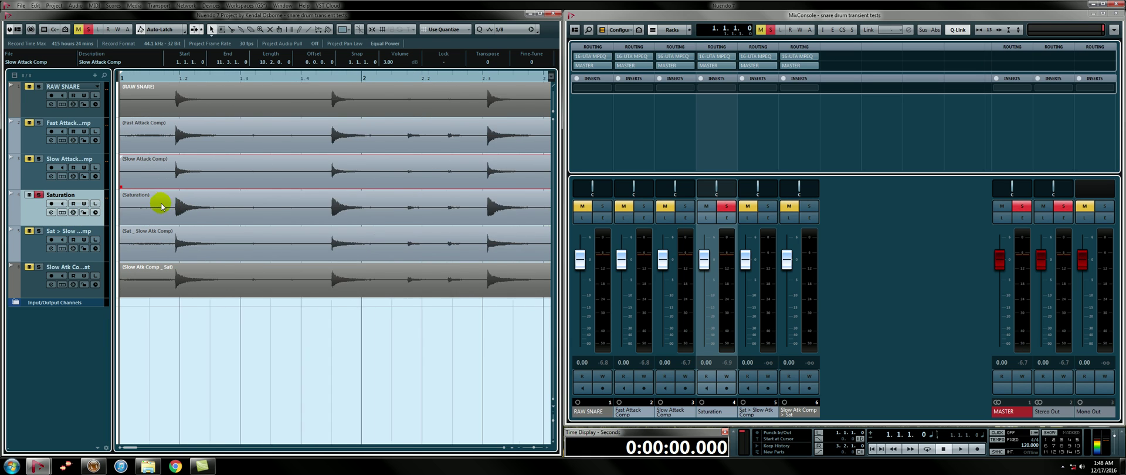
# Step: Zoom in on the first snare hits with taller tracks and scroll down and back through them
pyautogui.press('h')
pyautogui.hotkey('shift', 'h')
pyautogui.scroll(-1, 200, 229)
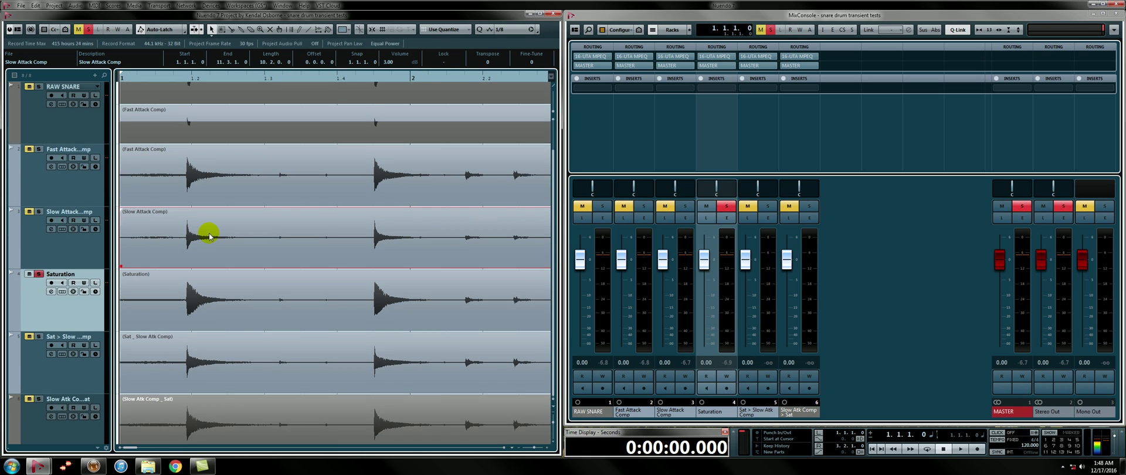
pyautogui.scroll(1, 205, 238)
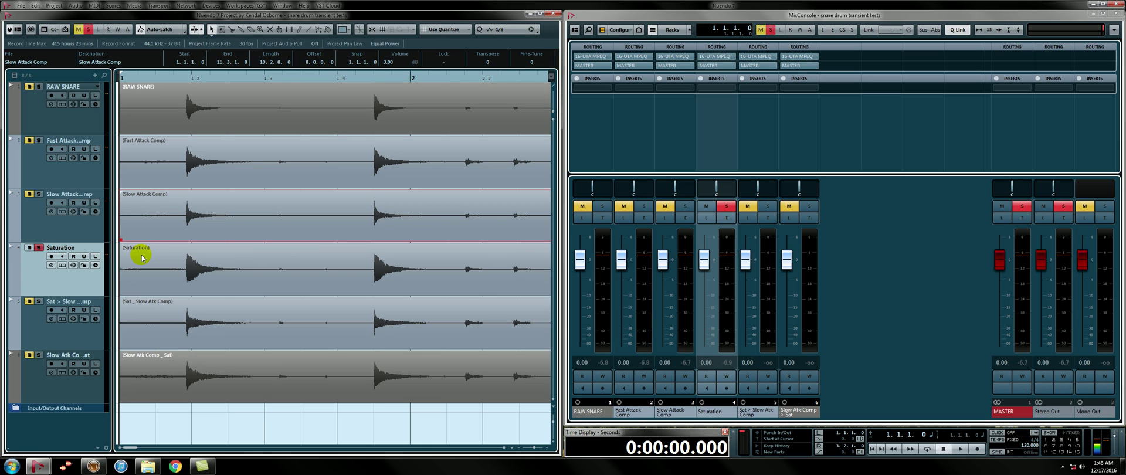
# Step: Play Sat > Slow Atk Comp soloed while zooming across bars 1–8, then stop at the start
pyautogui.click(38, 302)
pyautogui.press('space')
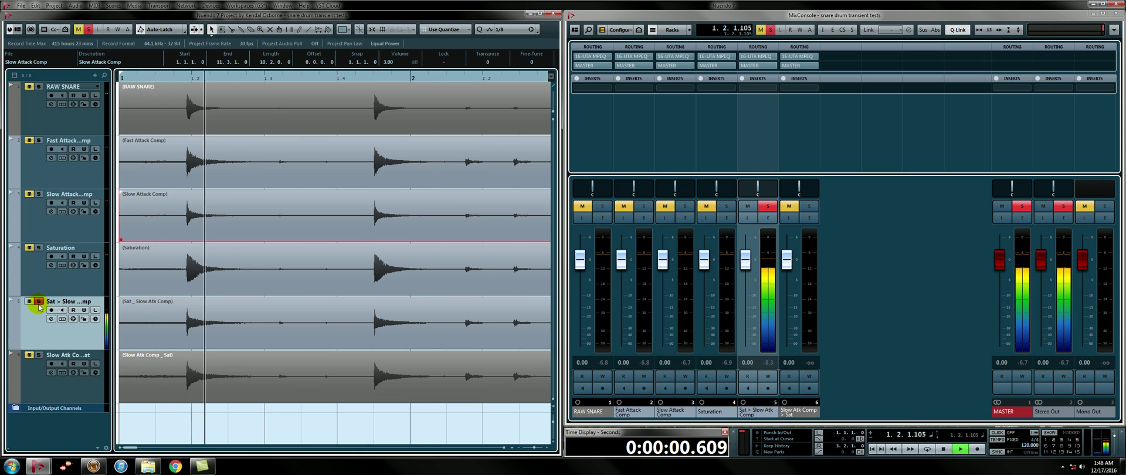
pyautogui.press('g')
pyautogui.press('g')
pyautogui.press('g')
pyautogui.hotkey('shift', 'g')
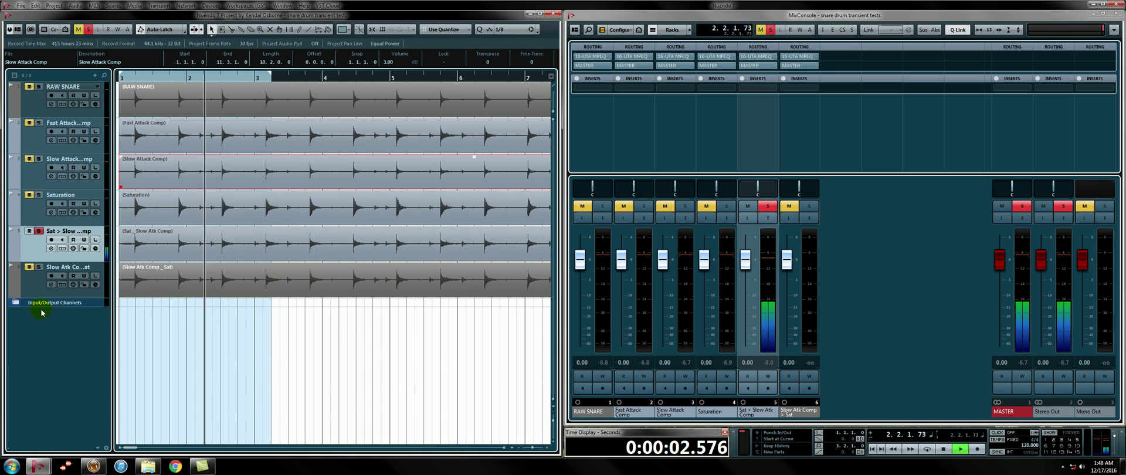
pyautogui.press('h')
pyautogui.press('h')
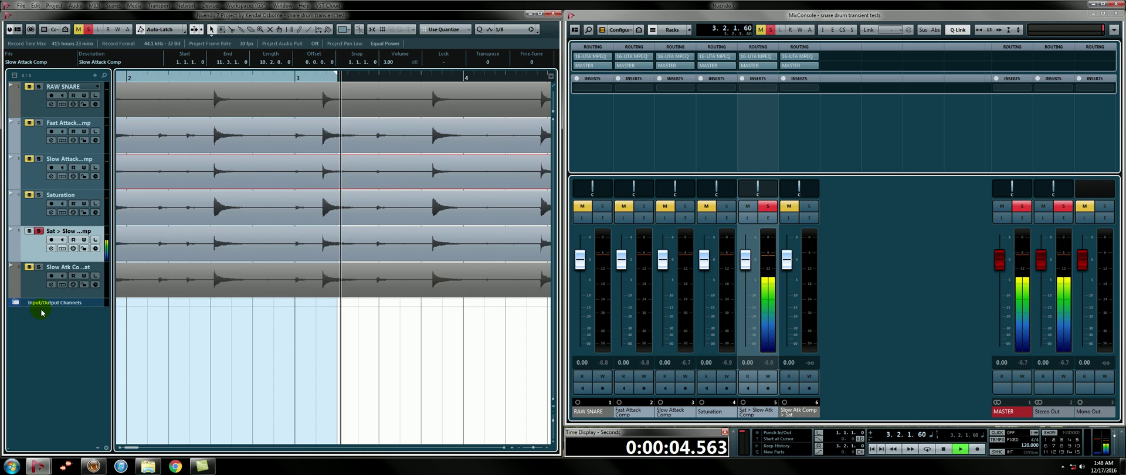
pyautogui.press('g')
pyautogui.press('g')
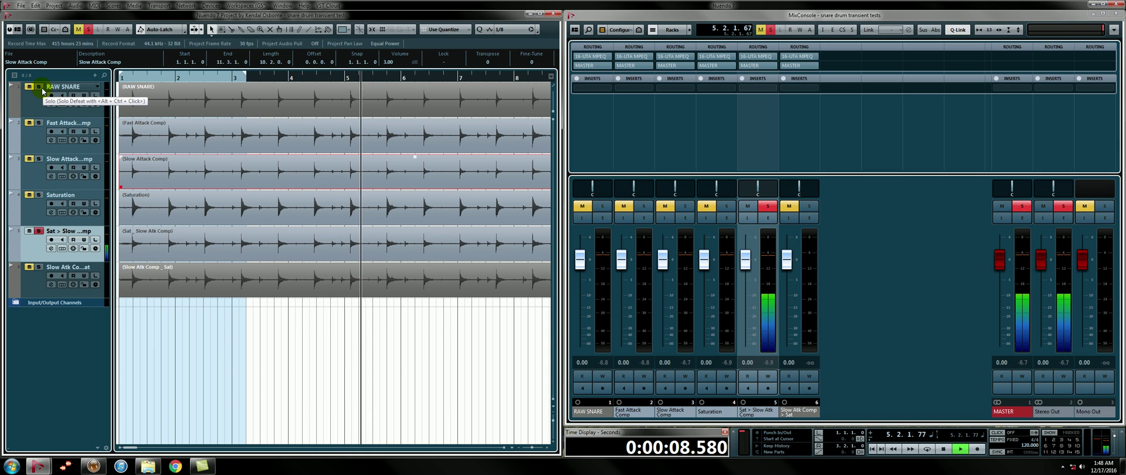
pyautogui.press('space')
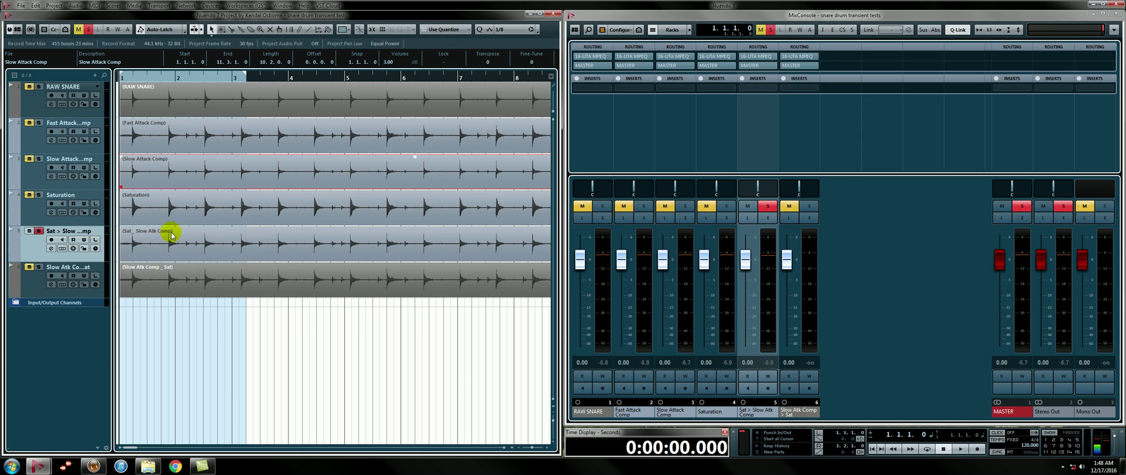
pyautogui.hotkey('shift', 'h')
# Step: Zoom in tightly on the snare transients over about two bars, adjusting track heights
pyautogui.press('h')
pyautogui.press('h')
pyautogui.press('h')
pyautogui.press('h')
pyautogui.press('h')
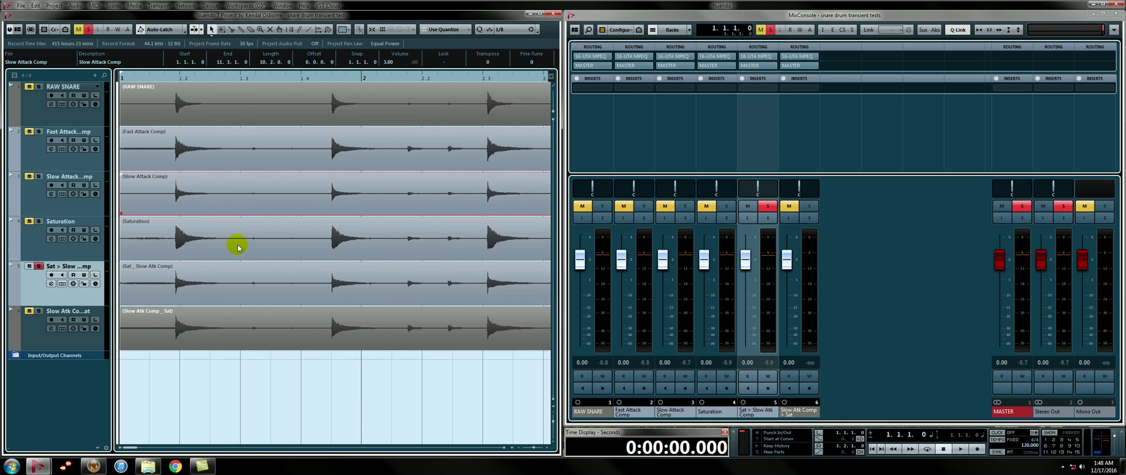
pyautogui.press('h')
pyautogui.press('h')
pyautogui.hotkey('shift', 'h')
pyautogui.press('h')
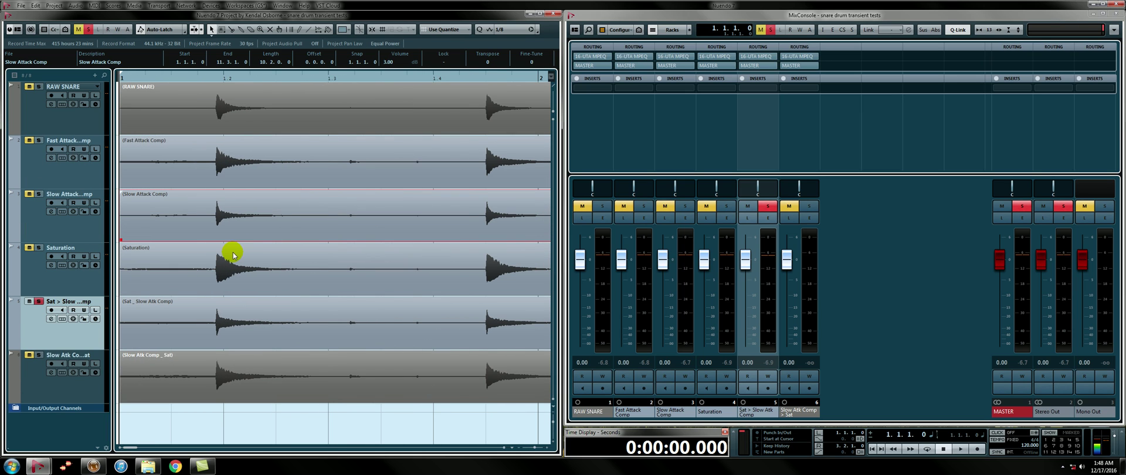
pyautogui.hotkey('shift', 'g')
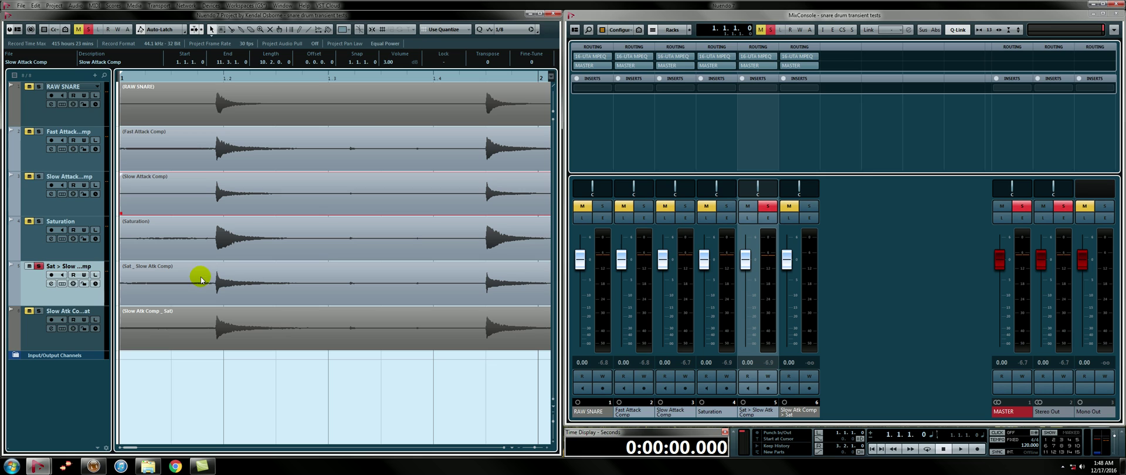
# Step: Solo Slow Atk Comp > Sat and zoom out to bars 1–6 with slightly taller tracks
pyautogui.keyDown('ctrl'); pyautogui.click(39, 311); pyautogui.keyUp('ctrl')
pyautogui.press('g')
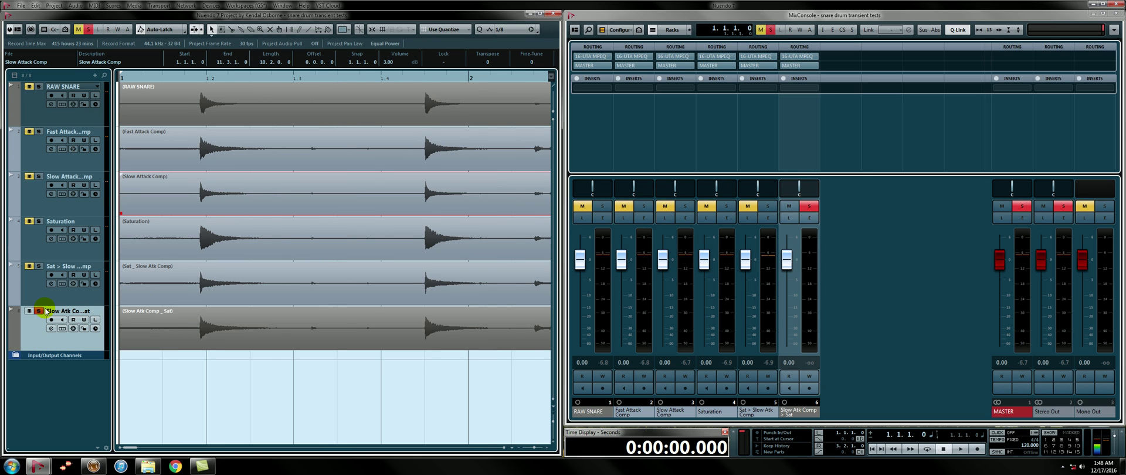
pyautogui.press('g')
pyautogui.hotkey('shift', 'h')
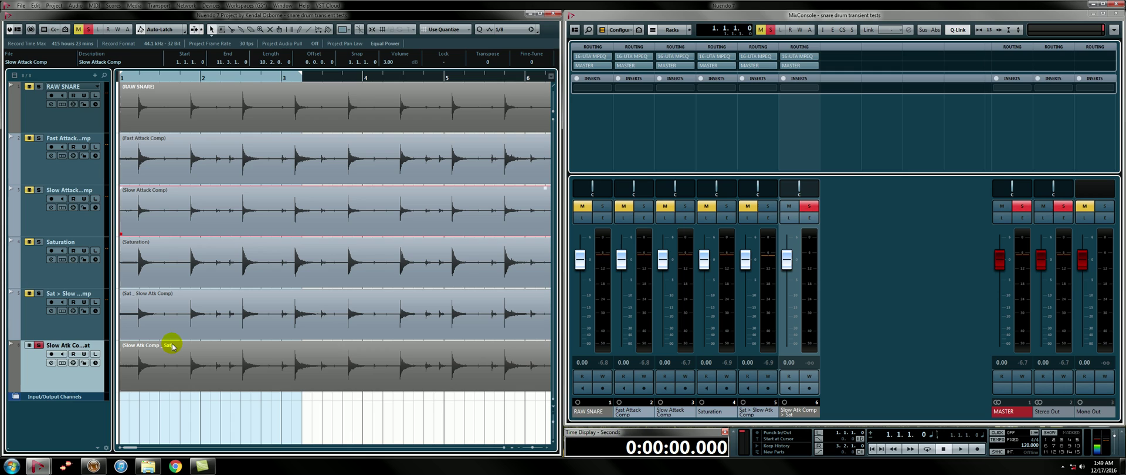
# Step: Select and solo Saturation, play it, and flip the solo to RAW SNARE and back
pyautogui.click(168, 258)
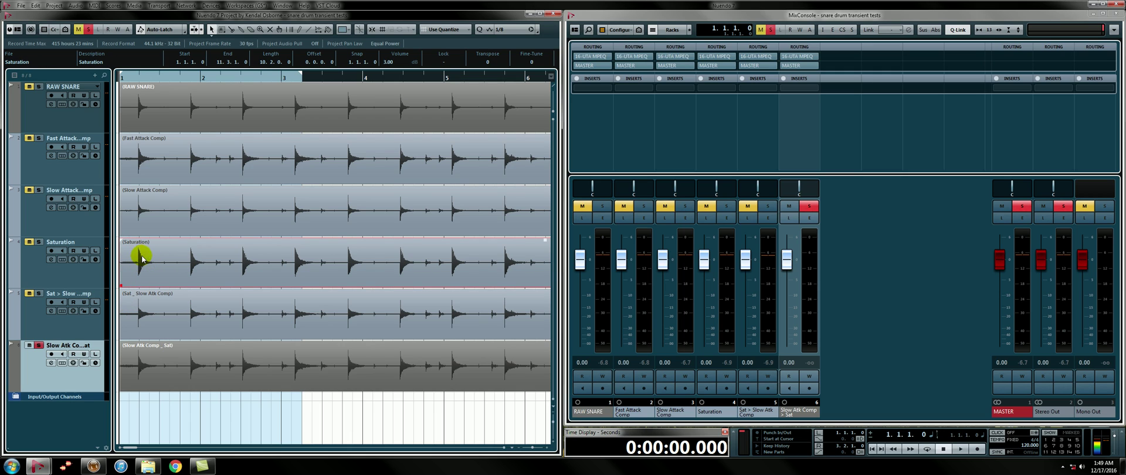
pyautogui.keyDown('ctrl'); pyautogui.click(40, 242); pyautogui.keyUp('ctrl')
pyautogui.press('space')
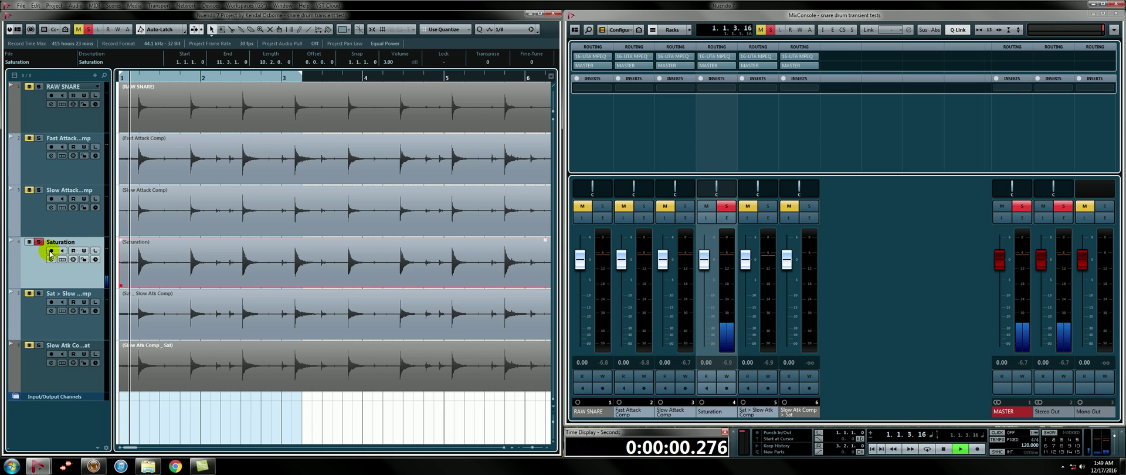
pyautogui.keyDown('ctrl'); pyautogui.click(40, 88); pyautogui.keyUp('ctrl')
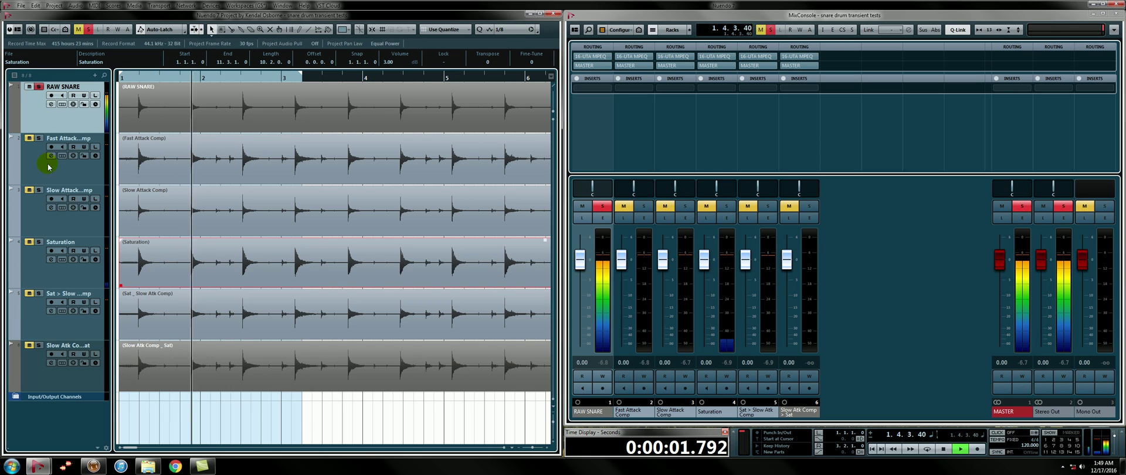
pyautogui.keyDown('ctrl'); pyautogui.click(40, 242); pyautogui.keyUp('ctrl')
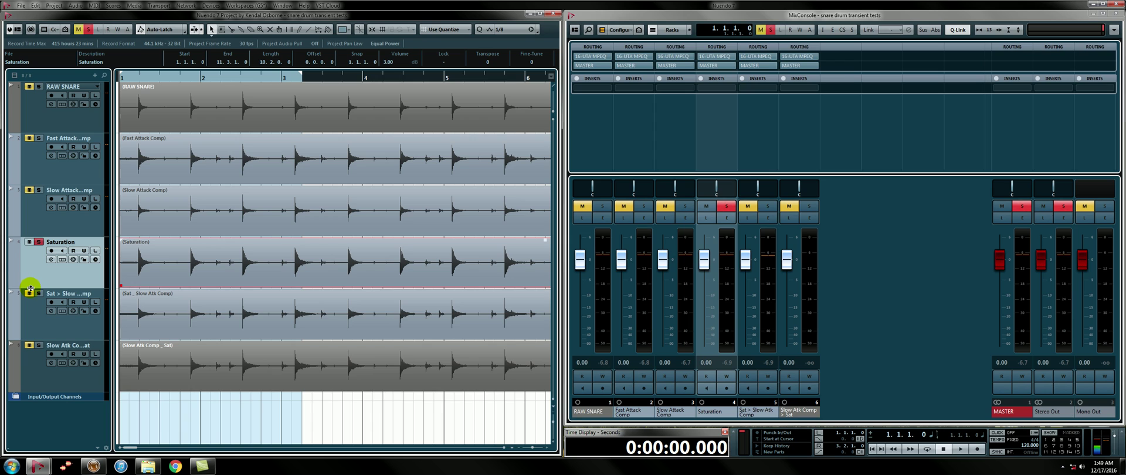
# Step: Play back with Slow Atk Comp > Sat soloed, then switch the solo to RAW SNARE and back
pyautogui.keyDown('ctrl'); pyautogui.click(40, 347); pyautogui.keyUp('ctrl')
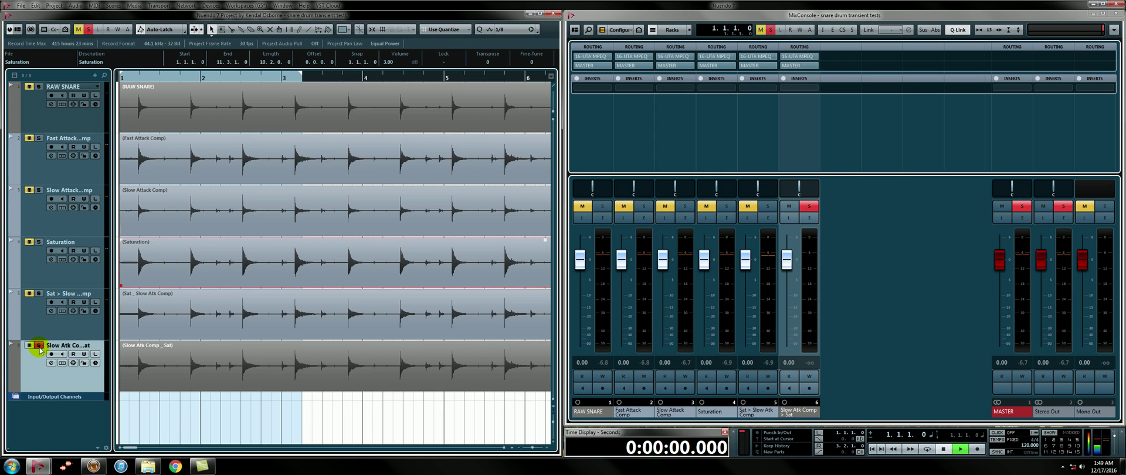
pyautogui.press('space')
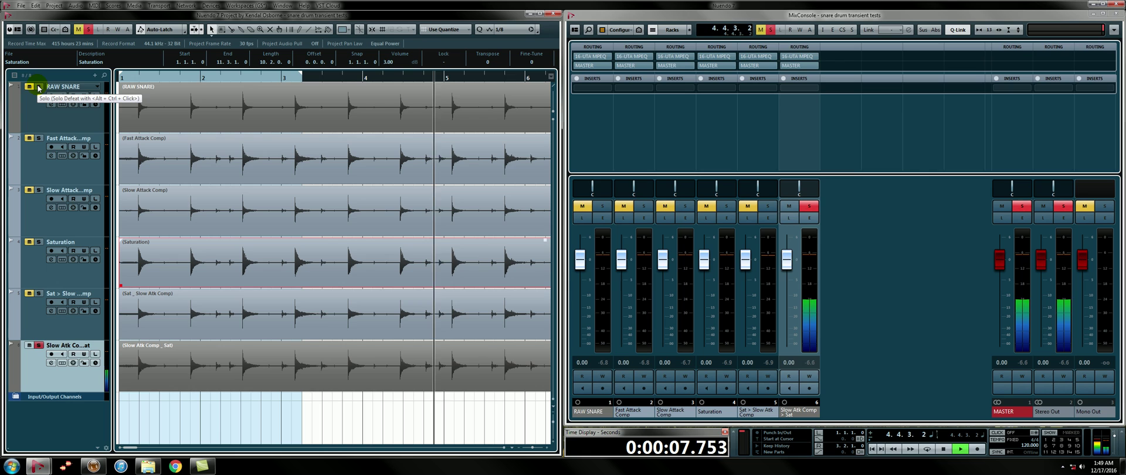
pyautogui.click(39, 87)
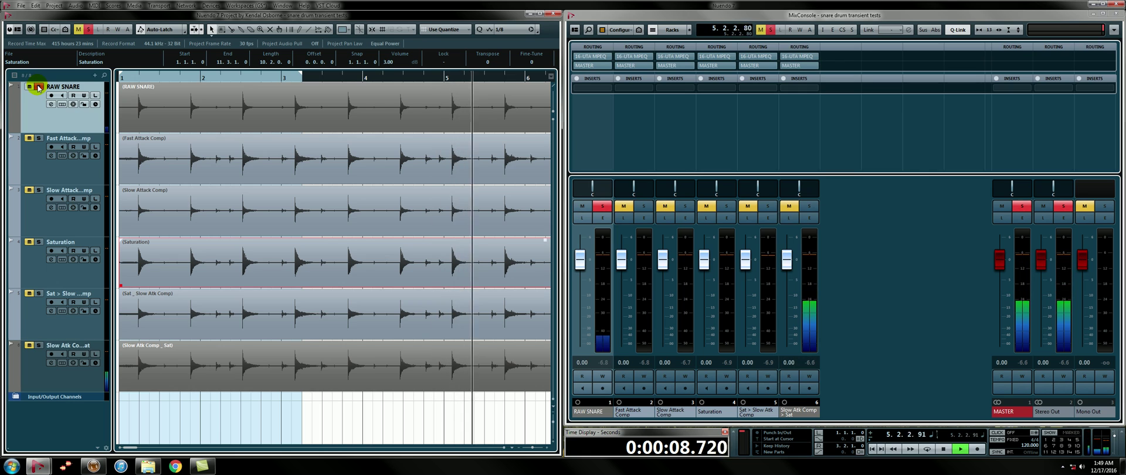
pyautogui.click(42, 347)
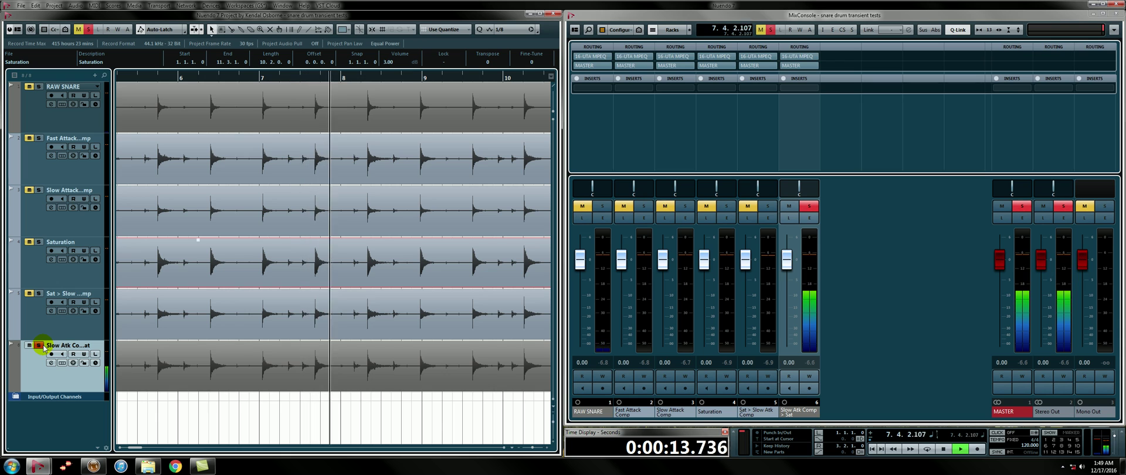
# Step: Stop playback at the start and zoom out to show bars 1–10 with taller lanes
pyautogui.hotkey('shift', 'g')
pyautogui.hotkey('shift', 'g')
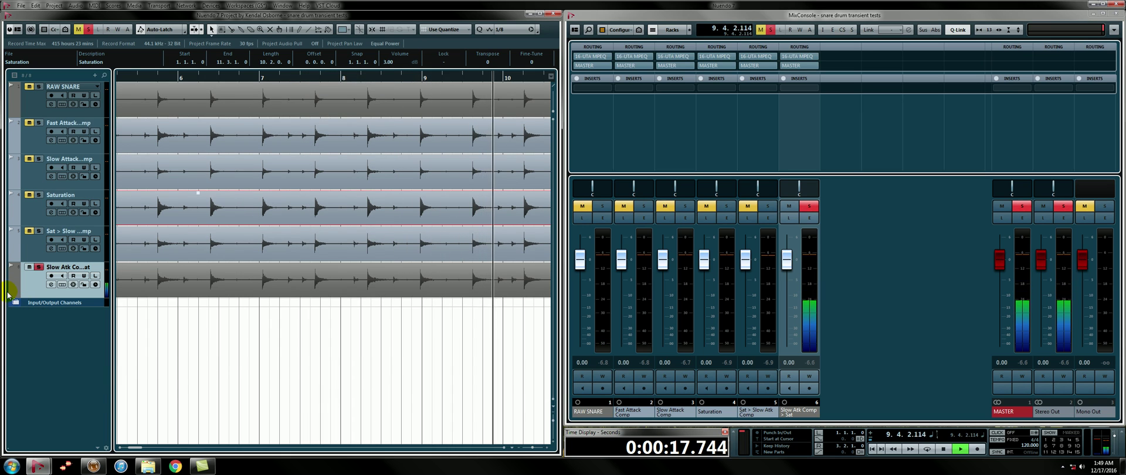
pyautogui.press('space')
pyautogui.press('g')
pyautogui.press('g')
pyautogui.hotkey('shift', 'h')
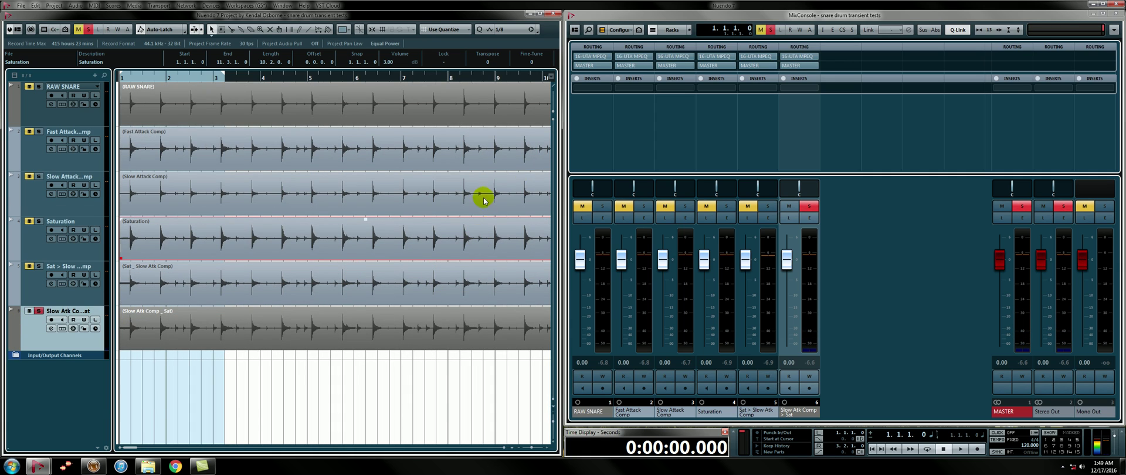
# Step: Show the mixer channel notes with RMS values -14, -13.4, -16, -10.2, -14.8 and -12.5
pyautogui.click(589, 162)
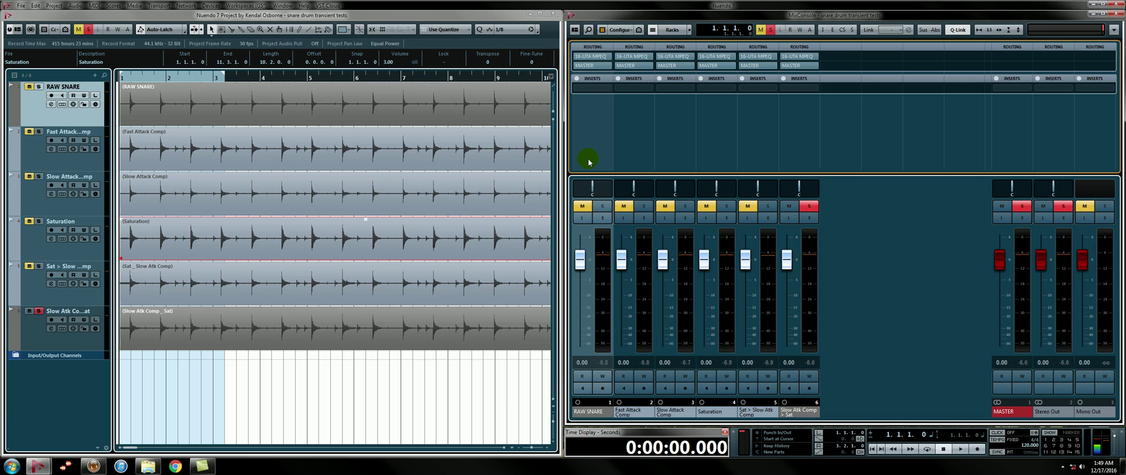
pyautogui.hotkey('alt', 'n')
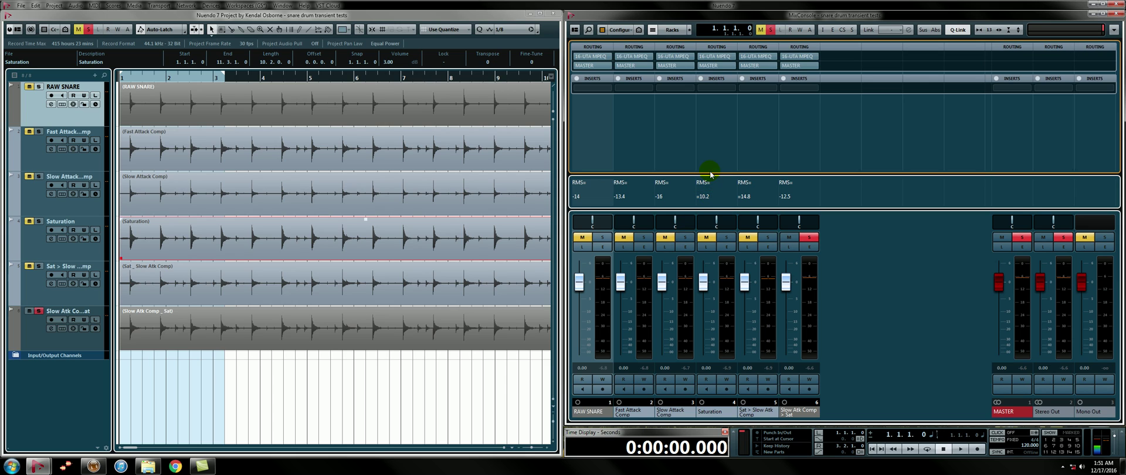
pyautogui.click(749, 412)
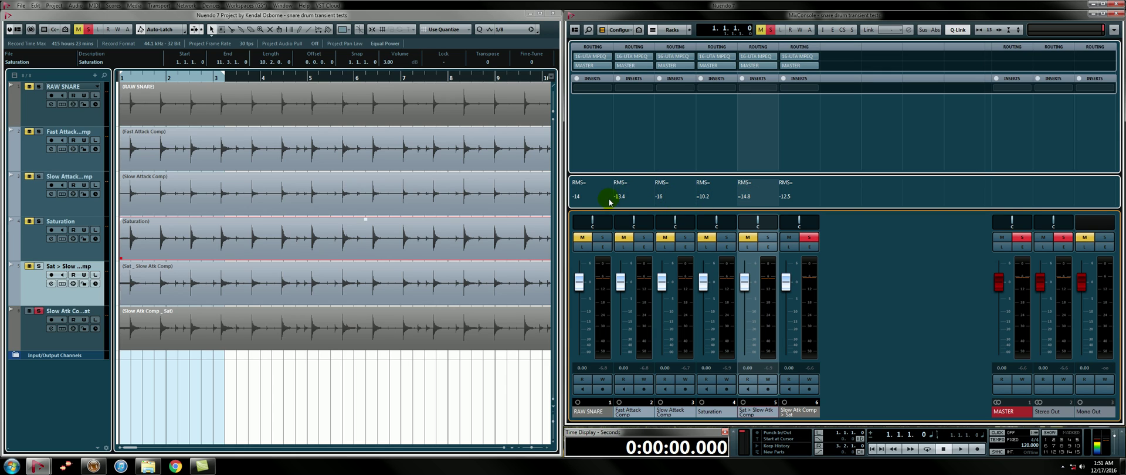
pyautogui.click(585, 195)
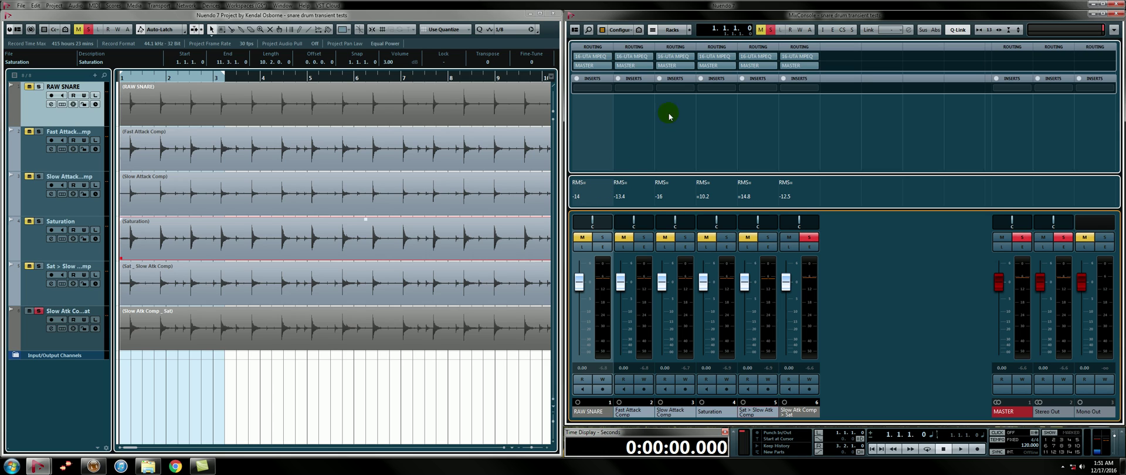
pyautogui.click(786, 200)
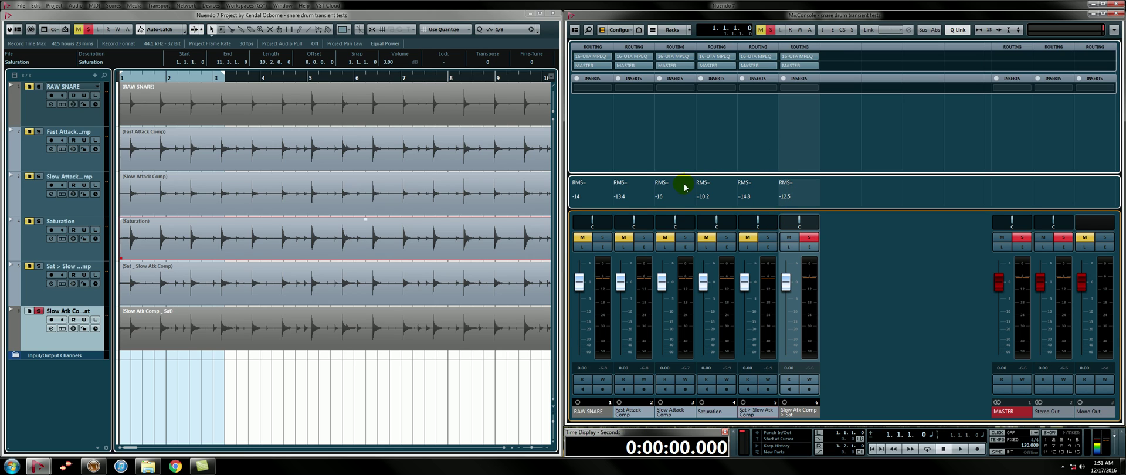
pyautogui.click(676, 201)
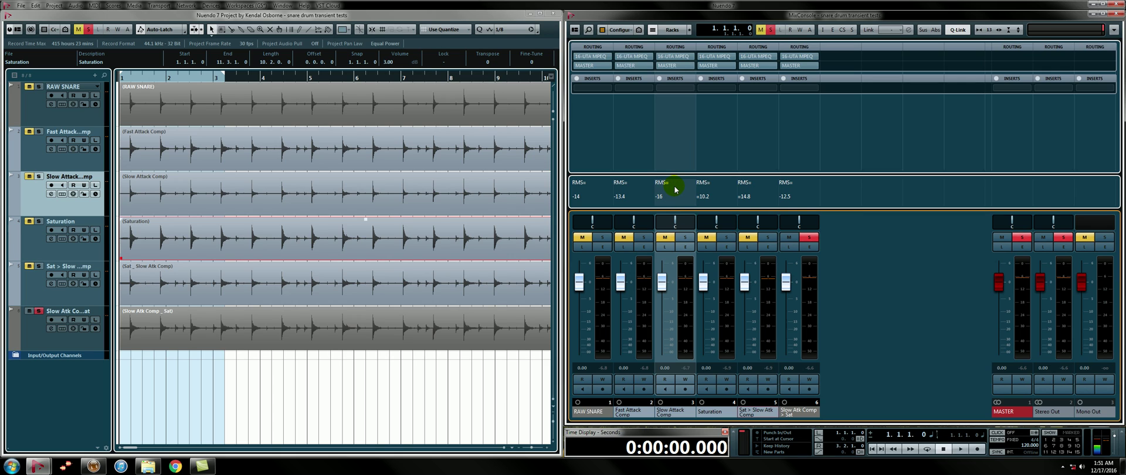
pyautogui.click(714, 196)
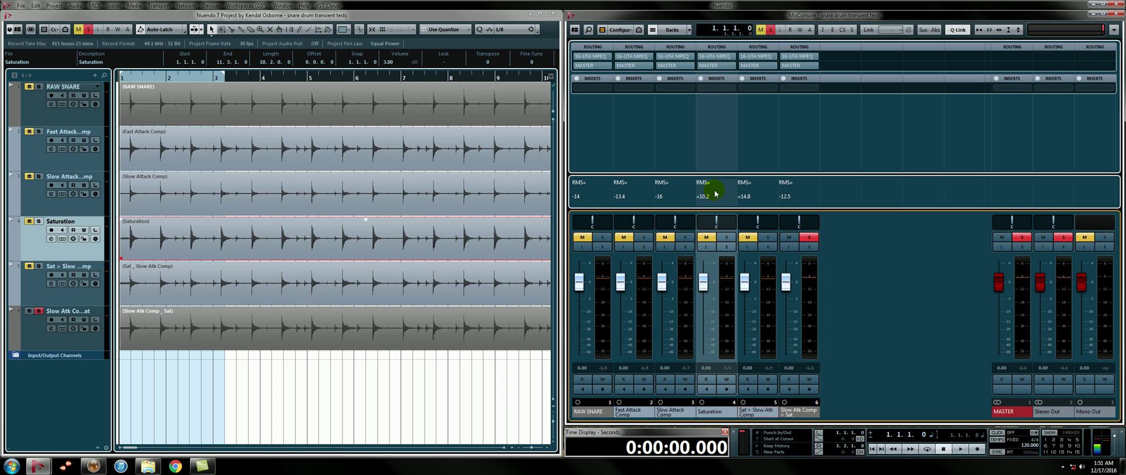
pyautogui.click(789, 193)
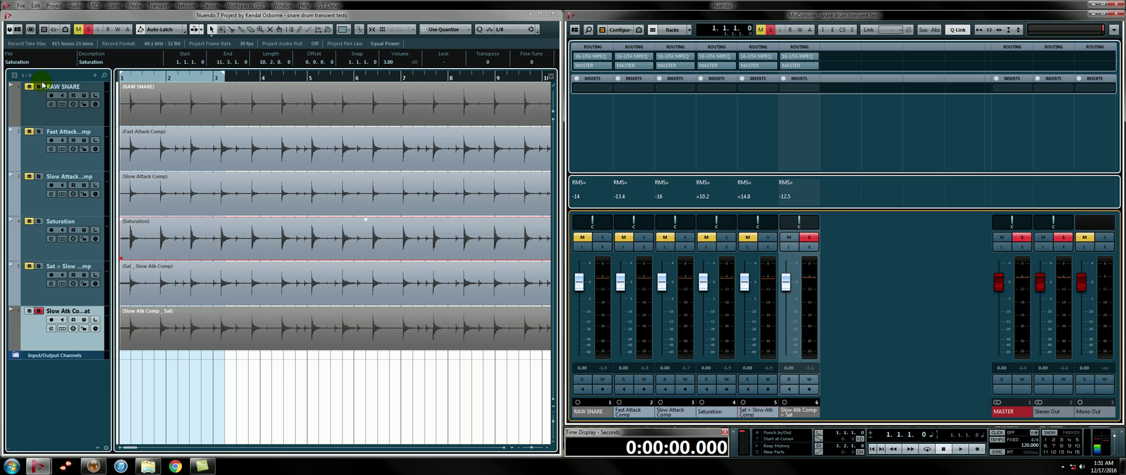
# Step: Set the position just after bar 1, zoom out to bars 1–16, and play with RAW SNARE soloed
pyautogui.click(130, 74)
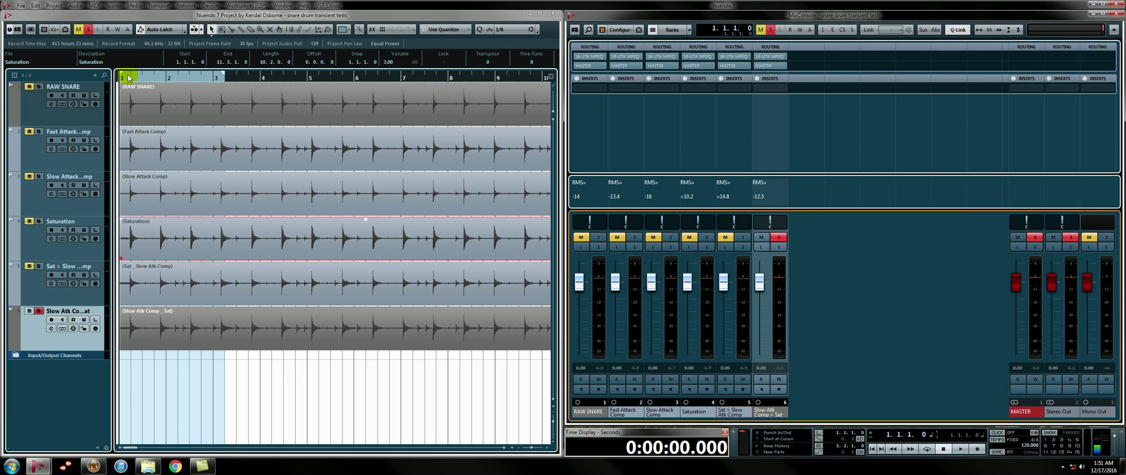
pyautogui.press('g')
pyautogui.press('g')
pyautogui.press('g')
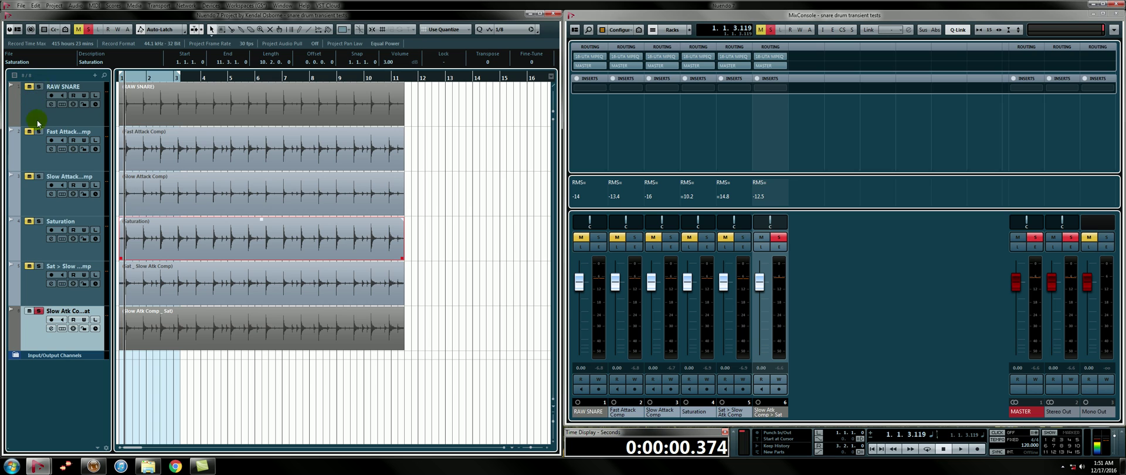
pyautogui.click(41, 89)
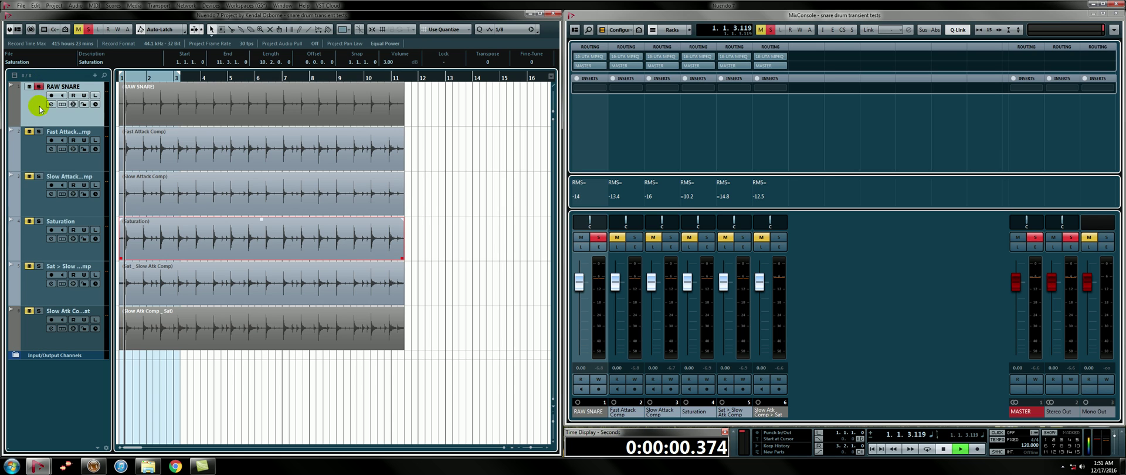
pyautogui.press('space')
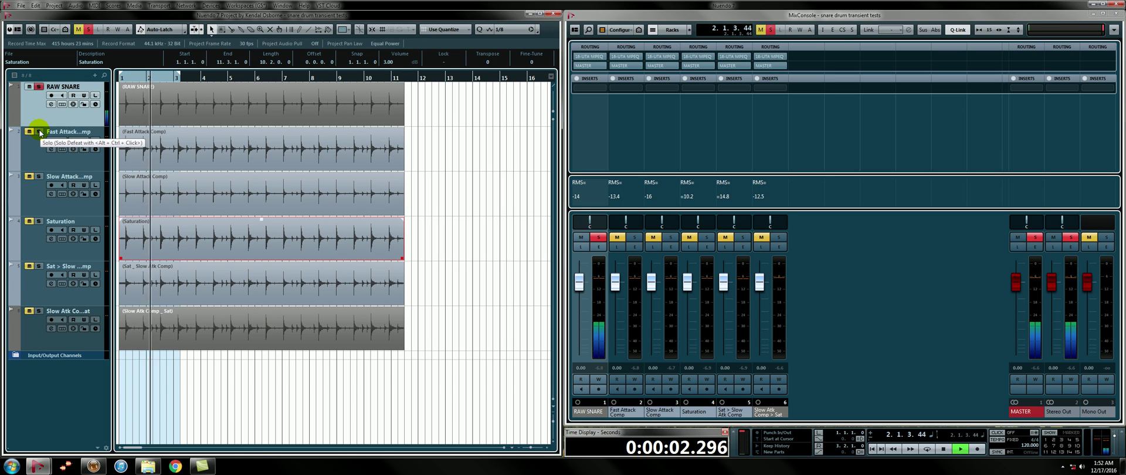
# Step: Solo Fast Attack Comp, Slow Attack Comp, Saturation, Sat > Slow Atk Comp, then Slow Atk Comp > Sat, and stop
pyautogui.click(39, 132)
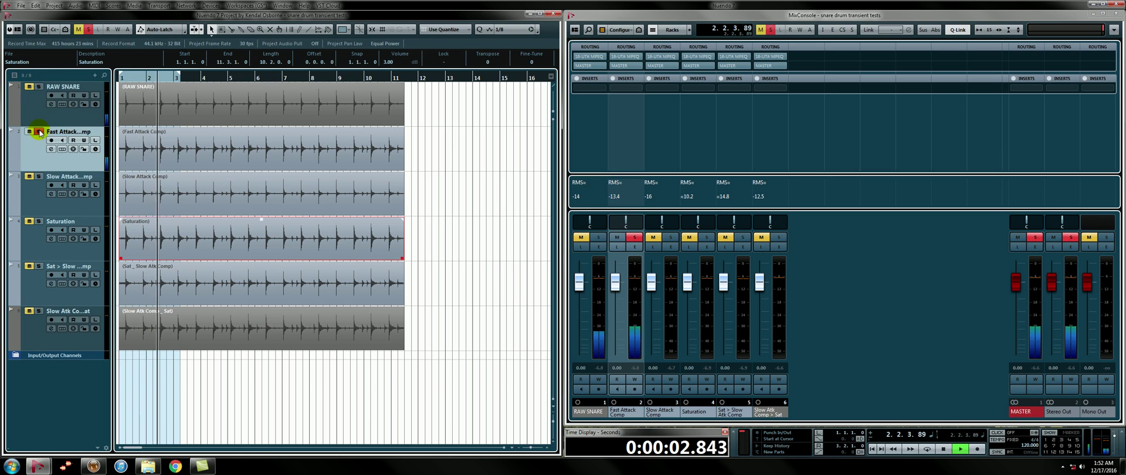
pyautogui.click(39, 176)
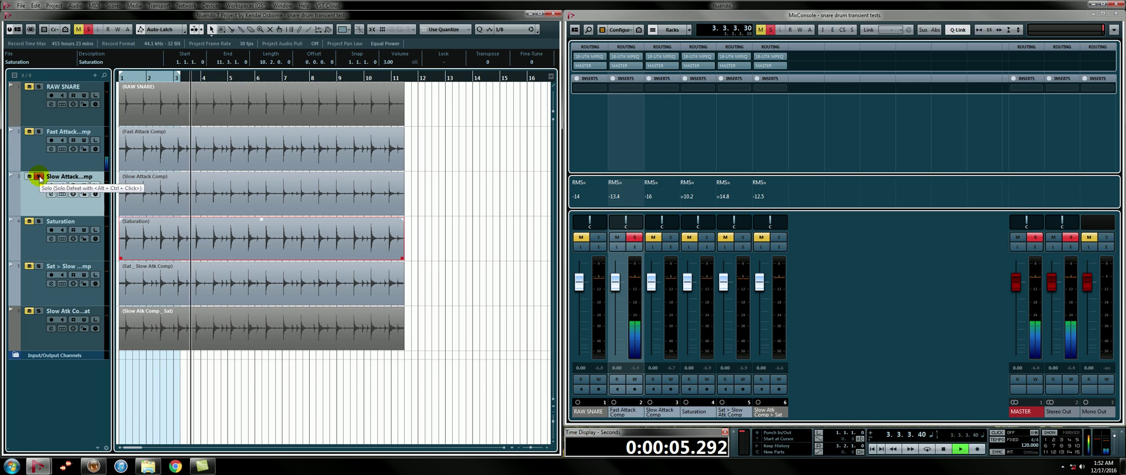
pyautogui.click(39, 221)
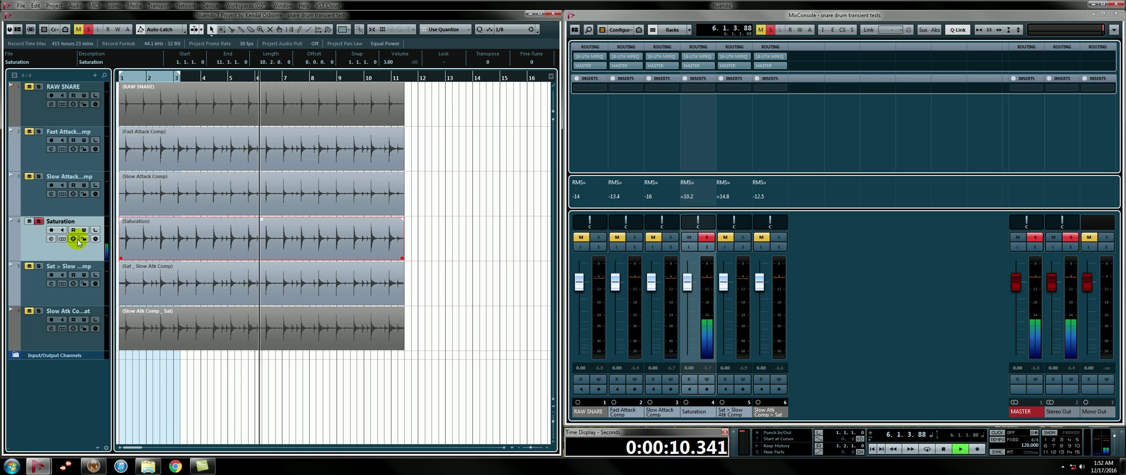
pyautogui.click(39, 266)
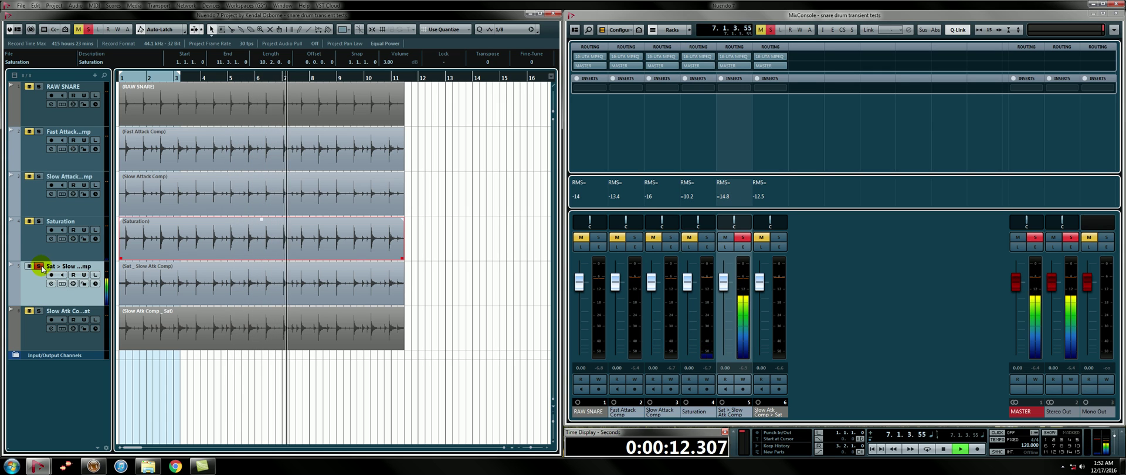
pyautogui.click(38, 312)
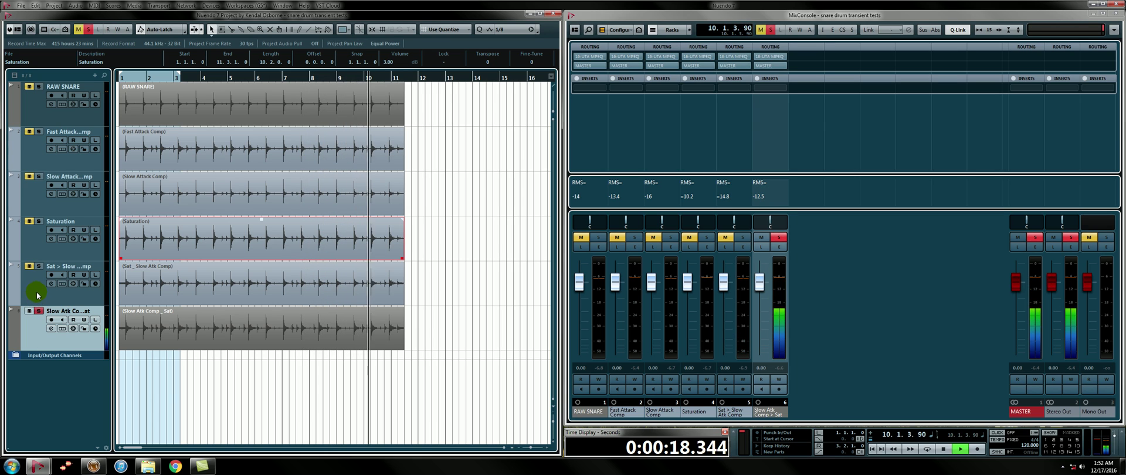
pyautogui.press('space')
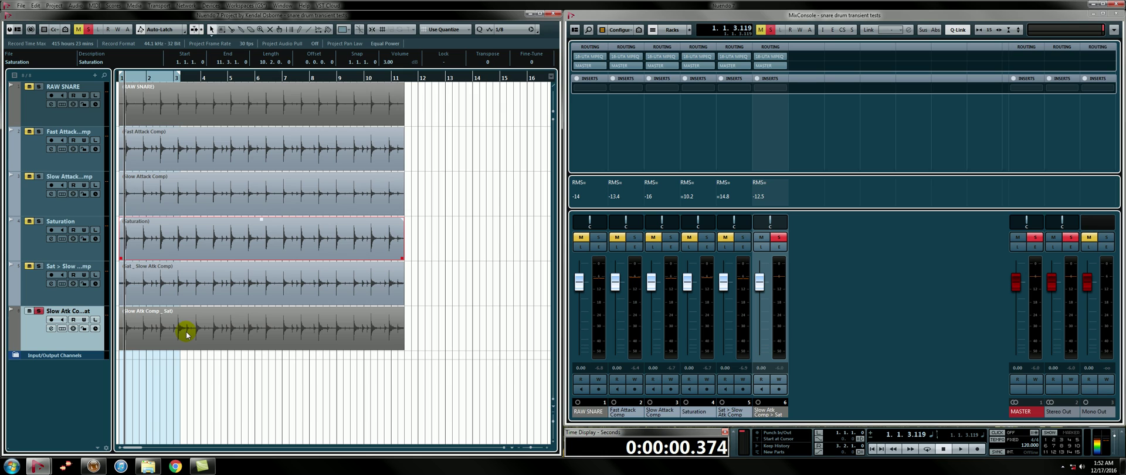
# Step: Alternate the solo between Fast Attack Comp and Slow Atk Comp > Sat during playback, then return to the start
pyautogui.keyDown('ctrl'); pyautogui.click(41, 179); pyautogui.keyUp('ctrl')
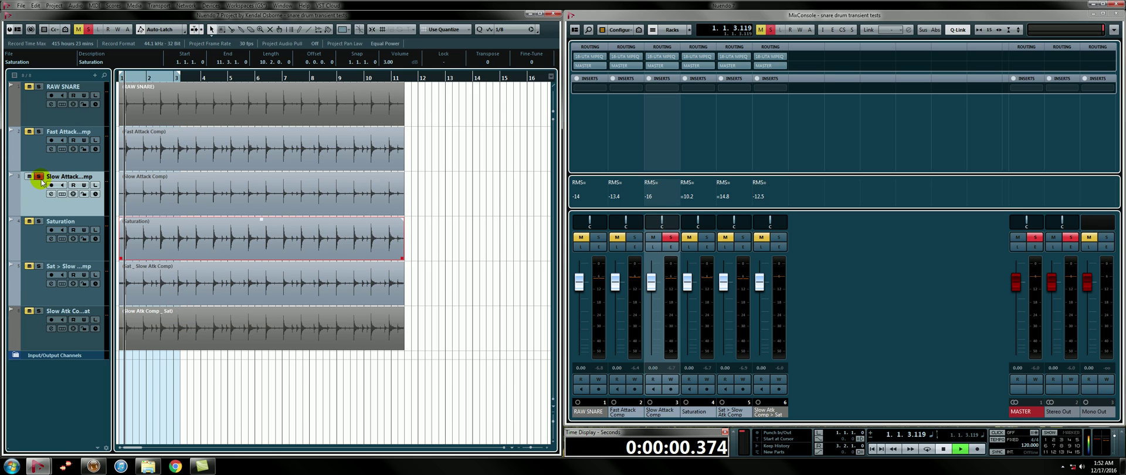
pyautogui.press('space')
pyautogui.press('space')
pyautogui.keyDown('ctrl'); pyautogui.click(39, 132); pyautogui.keyUp('ctrl')
pyautogui.press('space')
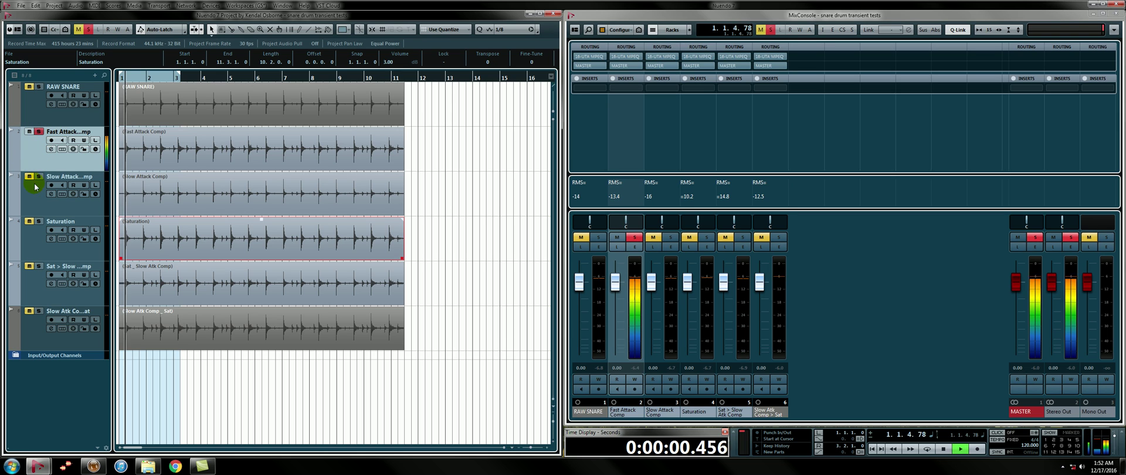
pyautogui.keyDown('ctrl'); pyautogui.click(39, 311); pyautogui.keyUp('ctrl')
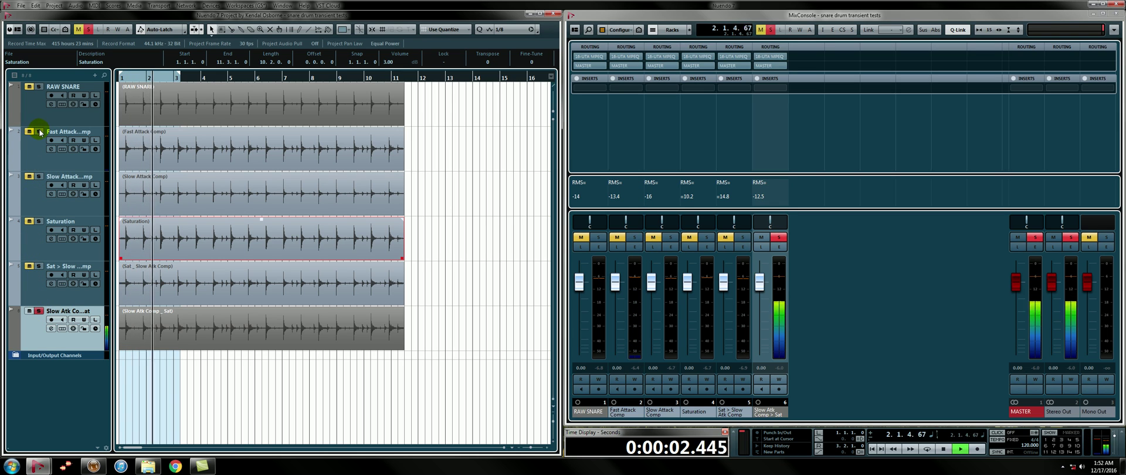
pyautogui.keyDown('ctrl'); pyautogui.click(41, 133); pyautogui.keyUp('ctrl')
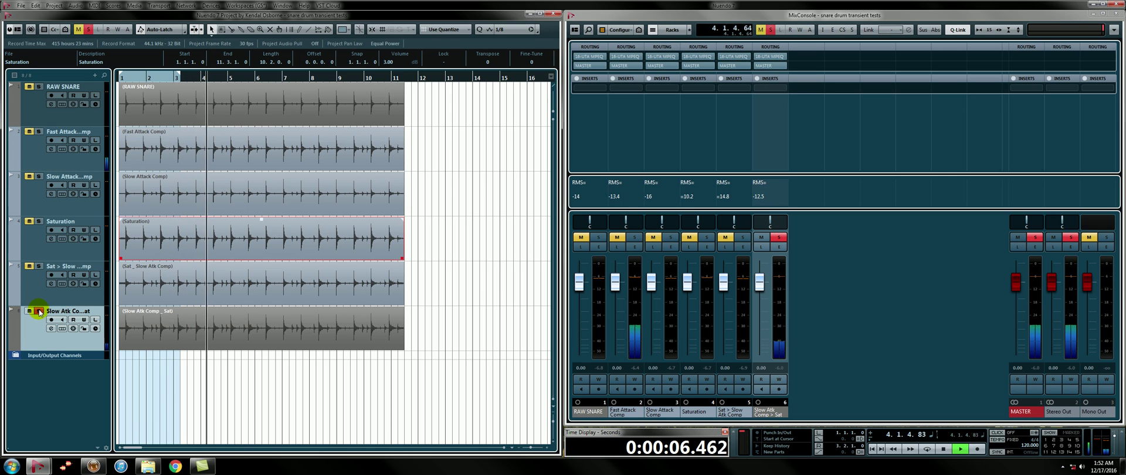
pyautogui.press('KP_Decimal')
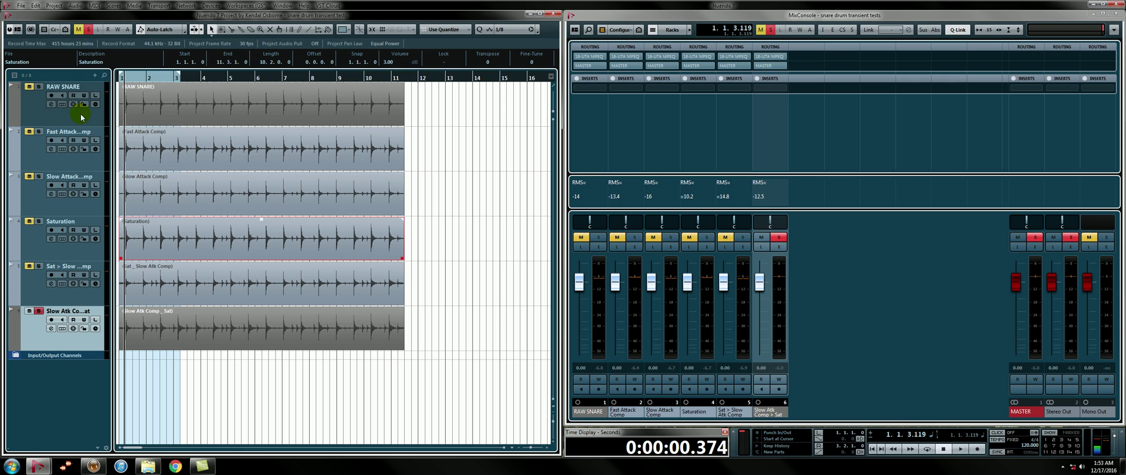
# Step: Play Sat > Slow Atk Comp soloed, switch to RAW SNARE and back, stop, then select the Slow Atk Comp > Sat event
pyautogui.click(38, 267)
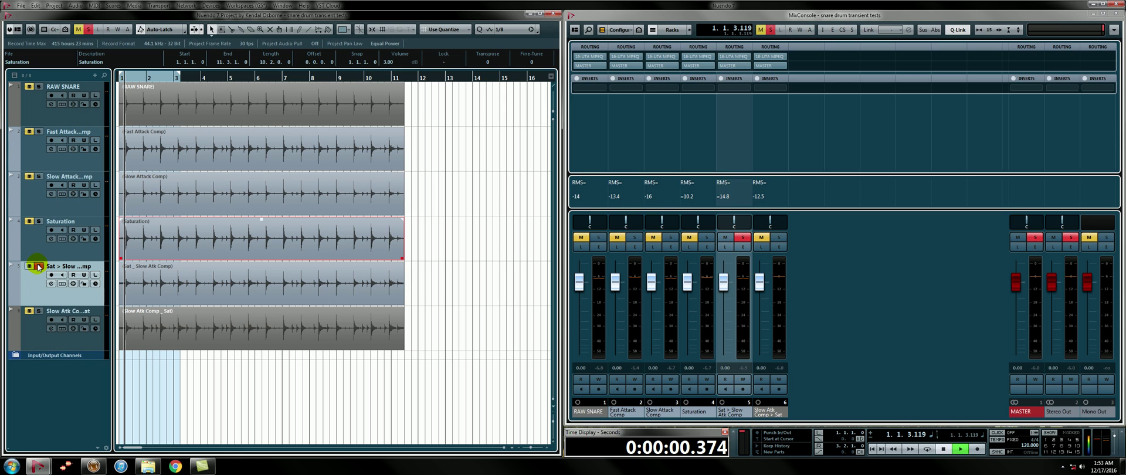
pyautogui.press('space')
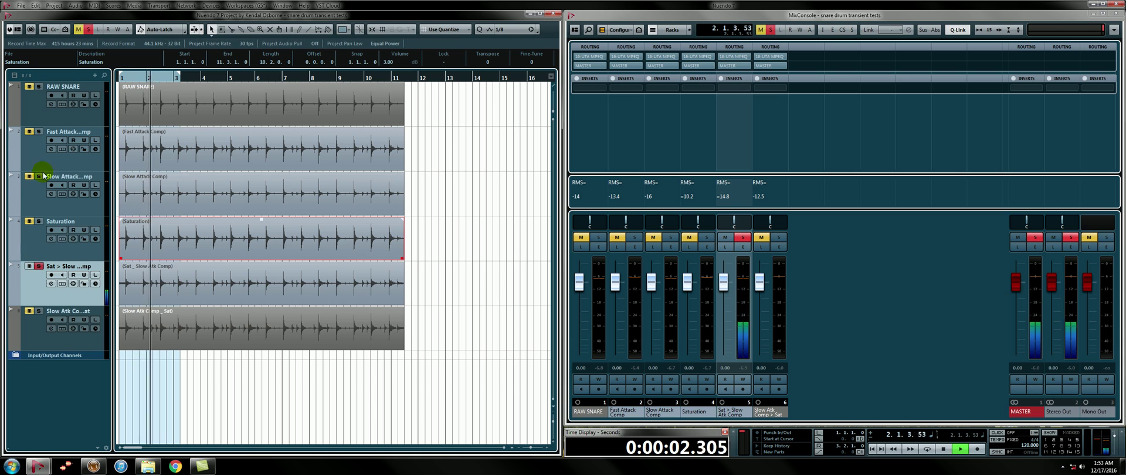
pyautogui.click(38, 86)
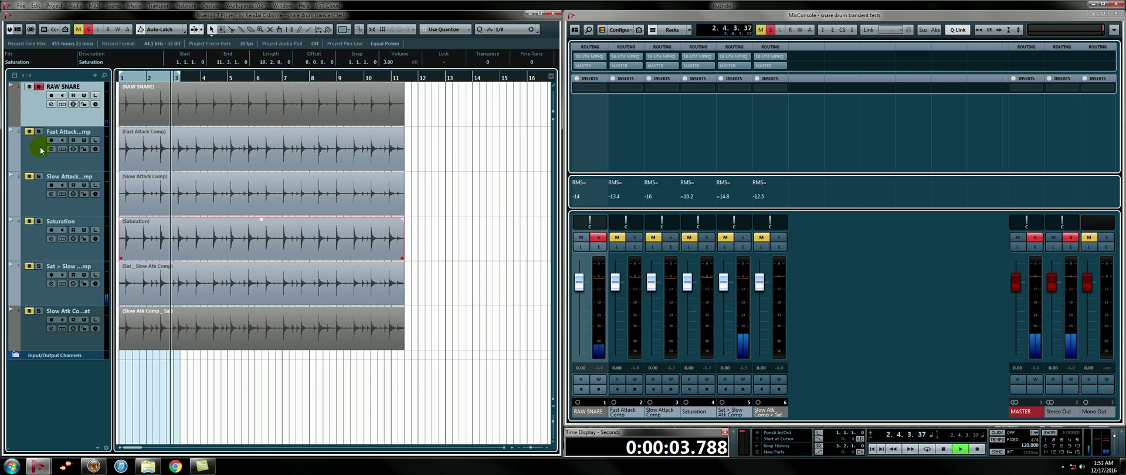
pyautogui.click(39, 267)
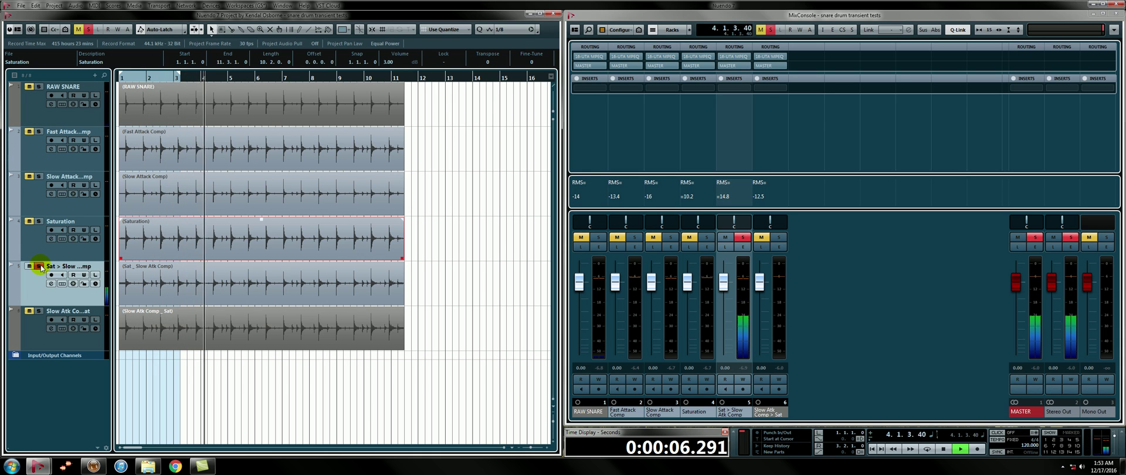
pyautogui.press('space')
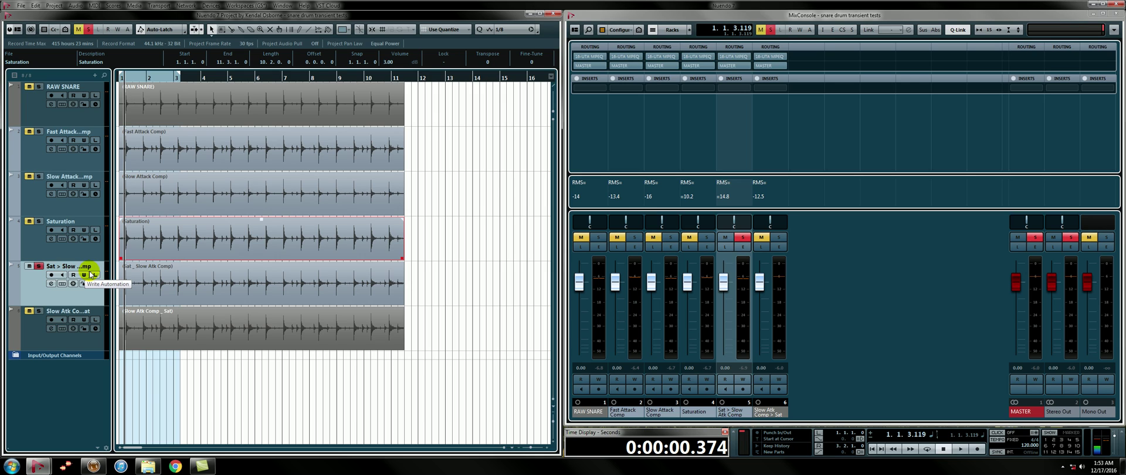
pyautogui.click(129, 326)
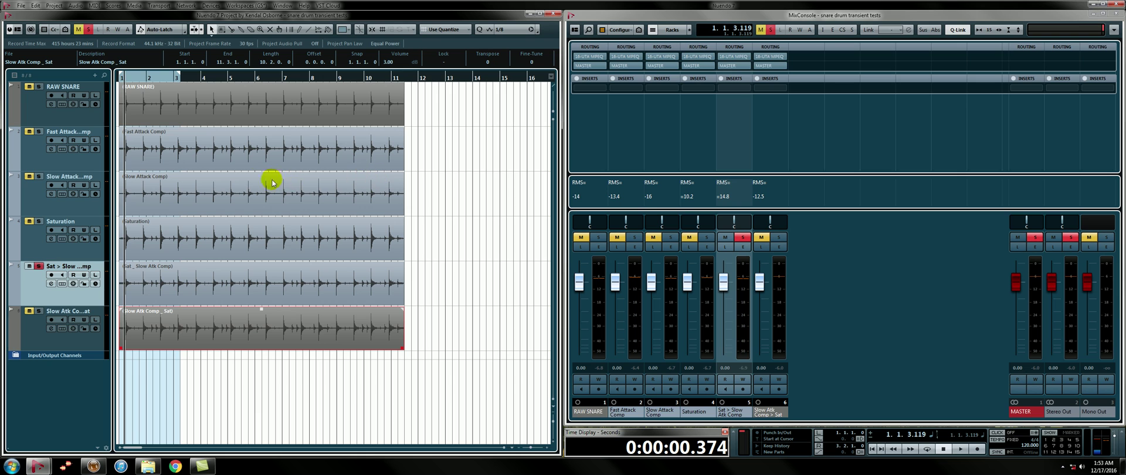
# Step: Zoom in horizontally on the first snare hit and make the track lanes taller
pyautogui.press('h')
pyautogui.press('h')
pyautogui.press('h')
pyautogui.press('h')
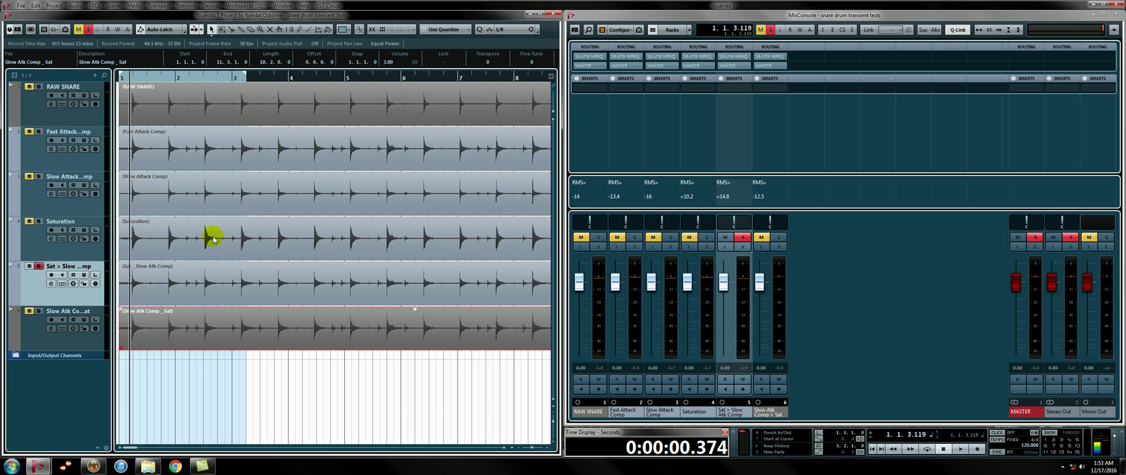
pyautogui.press('h')
pyautogui.press('h')
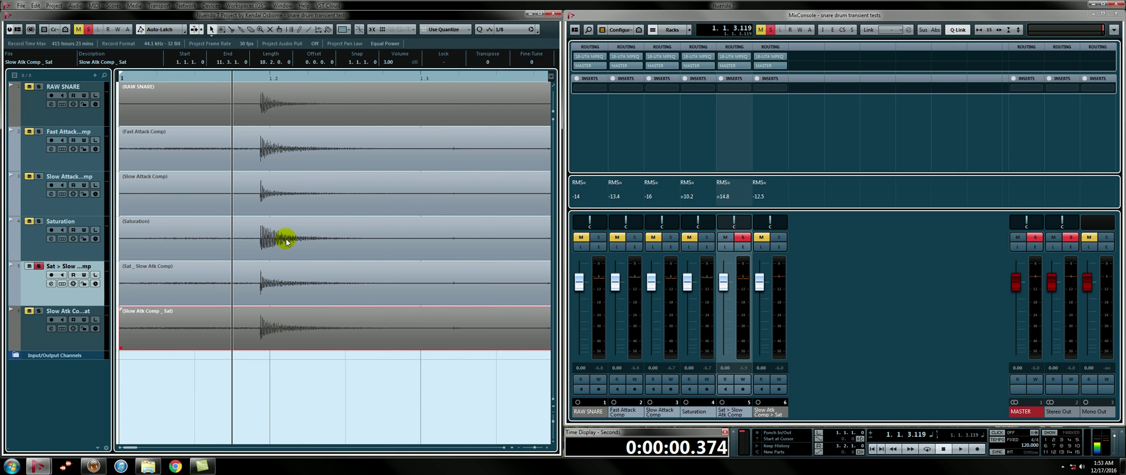
pyautogui.hotkey('shift', 'h')
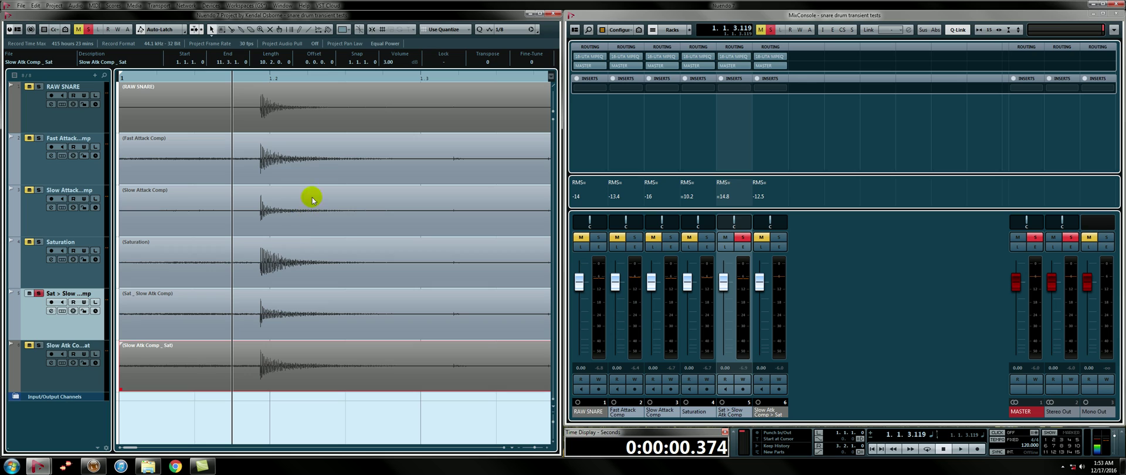
# Step: Select each snare event in turn, from RAW SNARE down to Slow Atk Comp > Sat, comparing transients
pyautogui.click(281, 115)
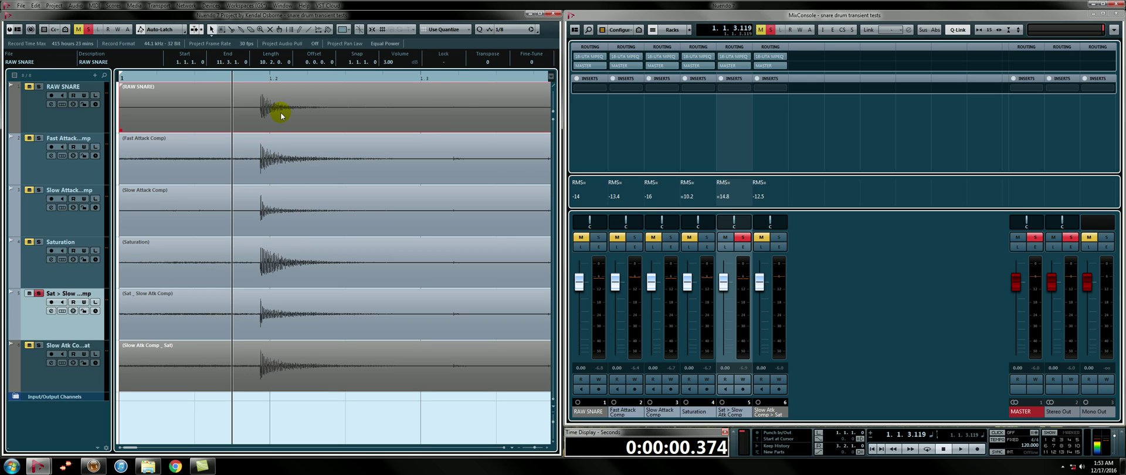
pyautogui.click(270, 150)
pyautogui.click(268, 263)
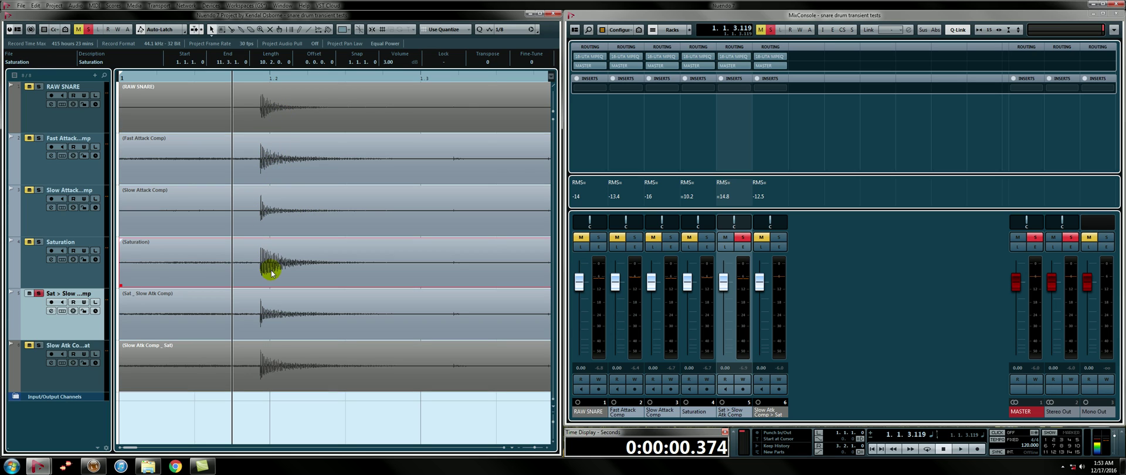
pyautogui.click(276, 151)
pyautogui.click(273, 262)
pyautogui.click(288, 153)
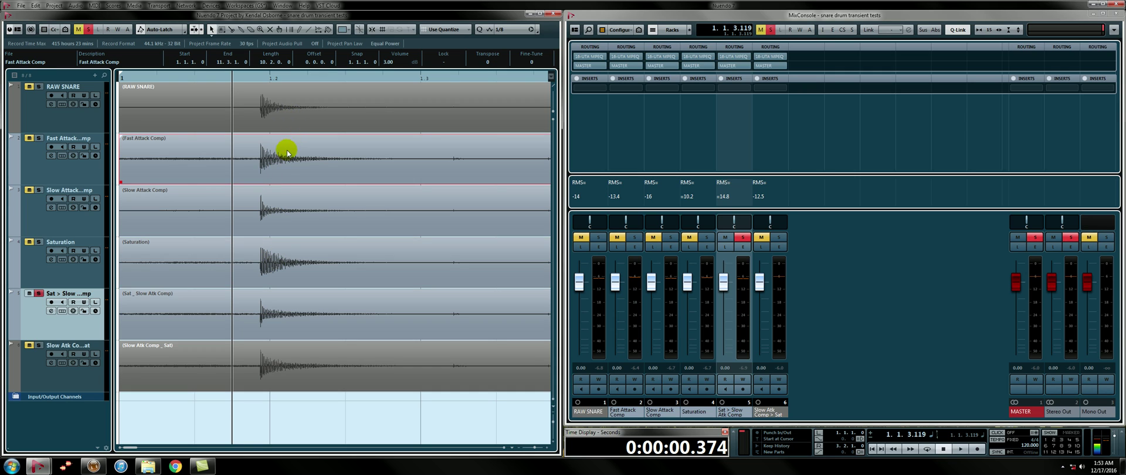
pyautogui.click(271, 197)
pyautogui.click(267, 305)
pyautogui.click(261, 296)
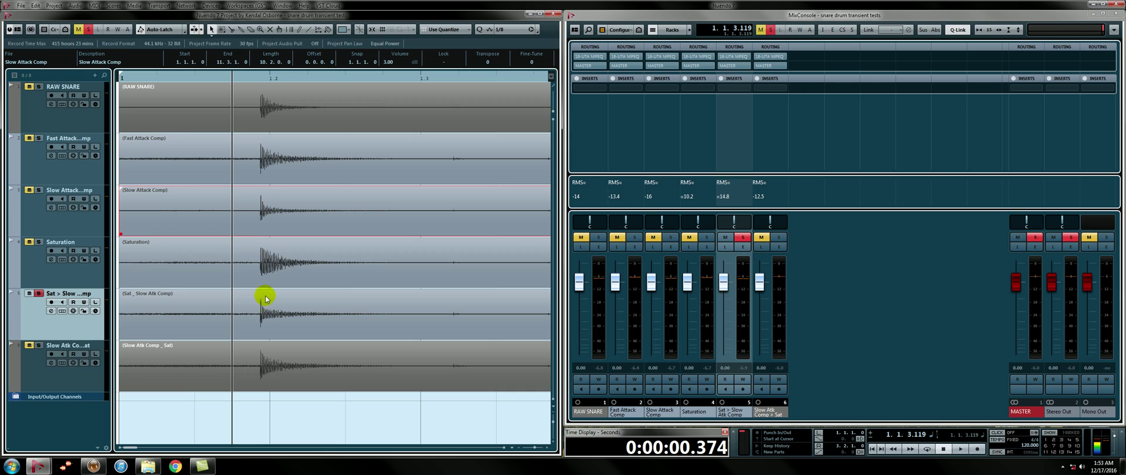
pyautogui.click(248, 362)
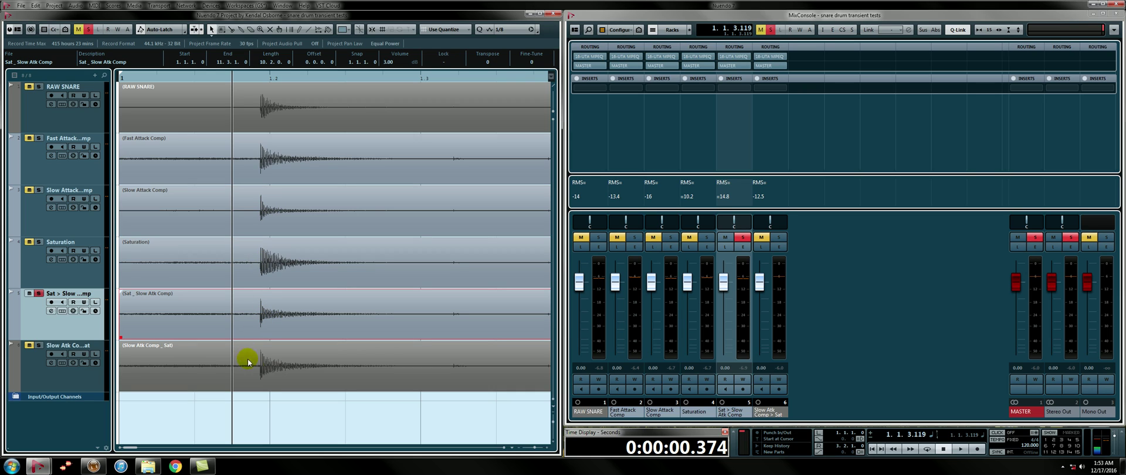
pyautogui.click(269, 380)
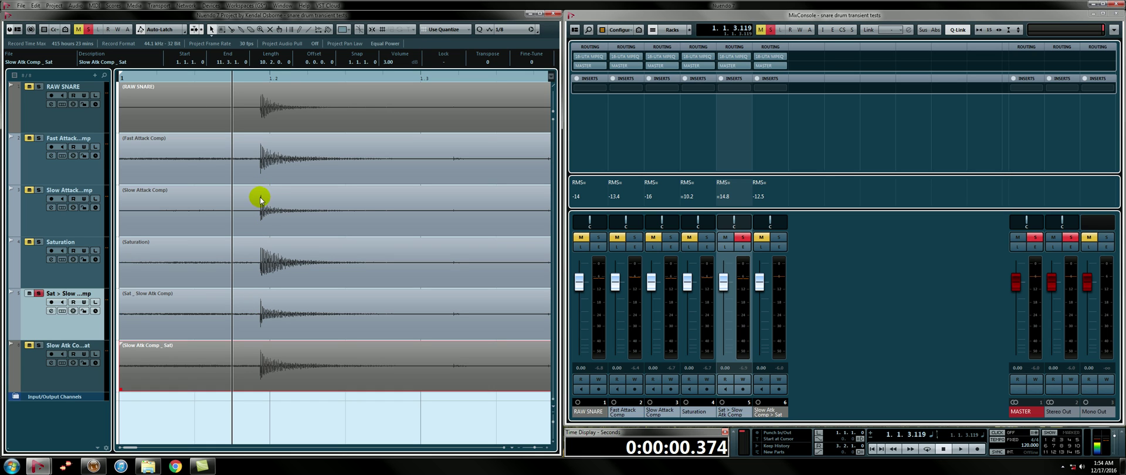
# Step: Zoom out to bars 1–8 and start playback with Slow Attack Comp soloed
pyautogui.press('g')
pyautogui.press('g')
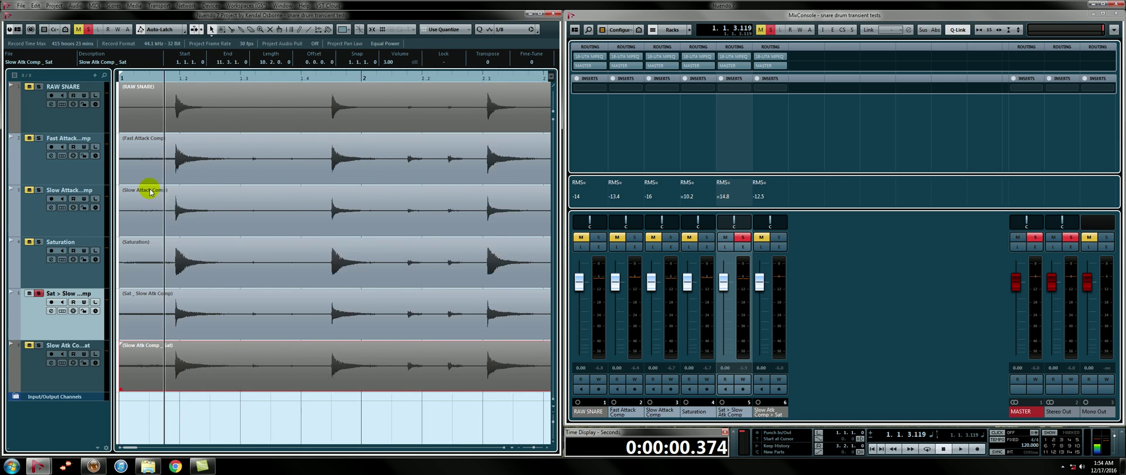
pyautogui.press('g')
pyautogui.press('g')
pyautogui.click(39, 190)
pyautogui.press('space')
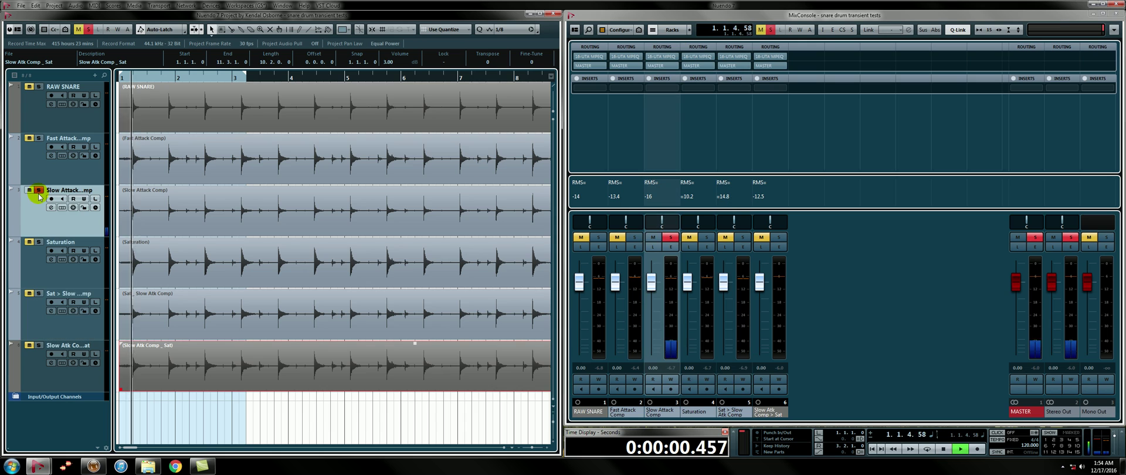
# Step: Alternate the solo between Slow Atk Comp > Sat and RAW SNARE, ending on RAW SNARE
pyautogui.click(39, 346)
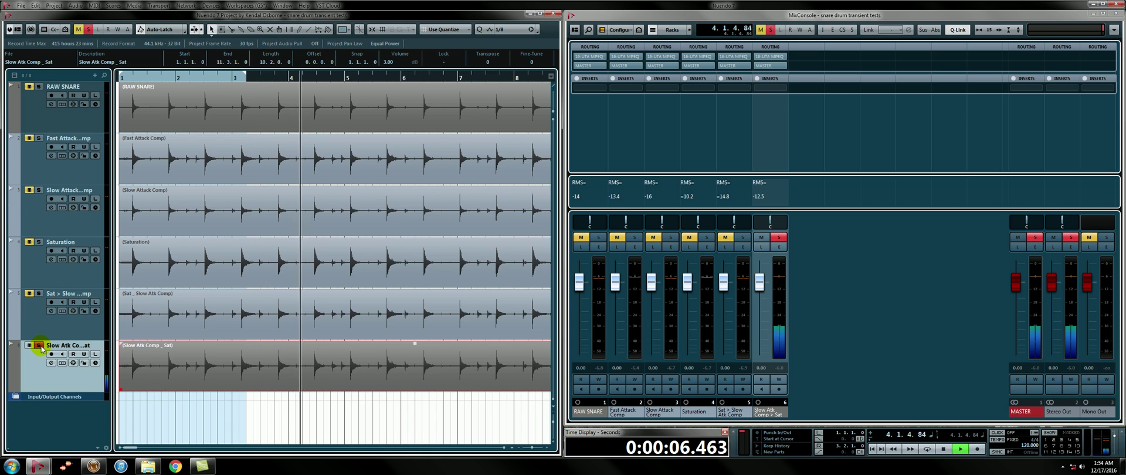
pyautogui.click(39, 87)
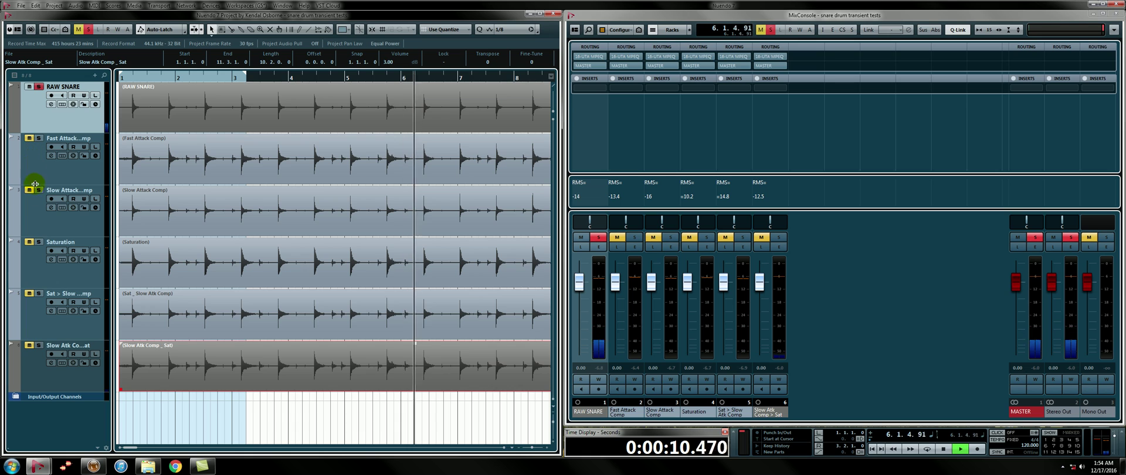
pyautogui.click(39, 345)
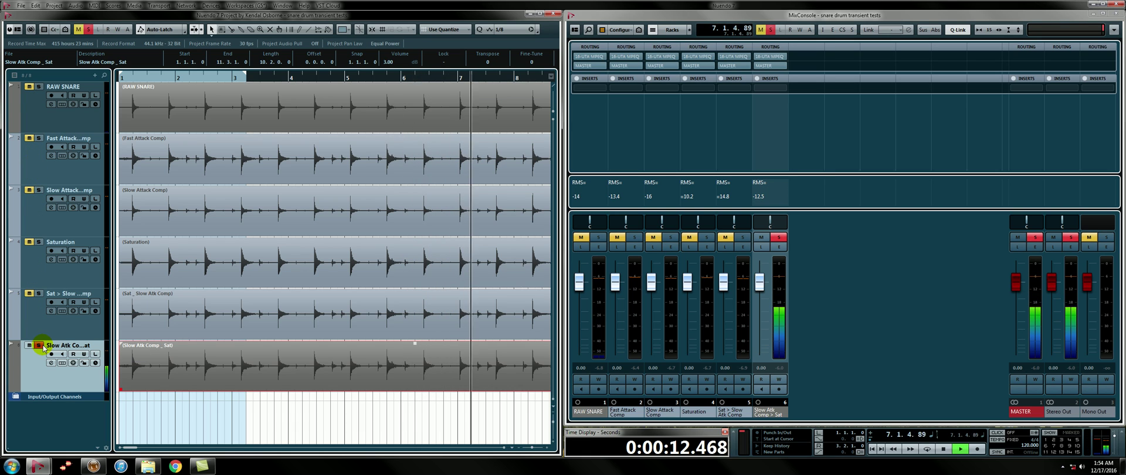
pyautogui.click(39, 87)
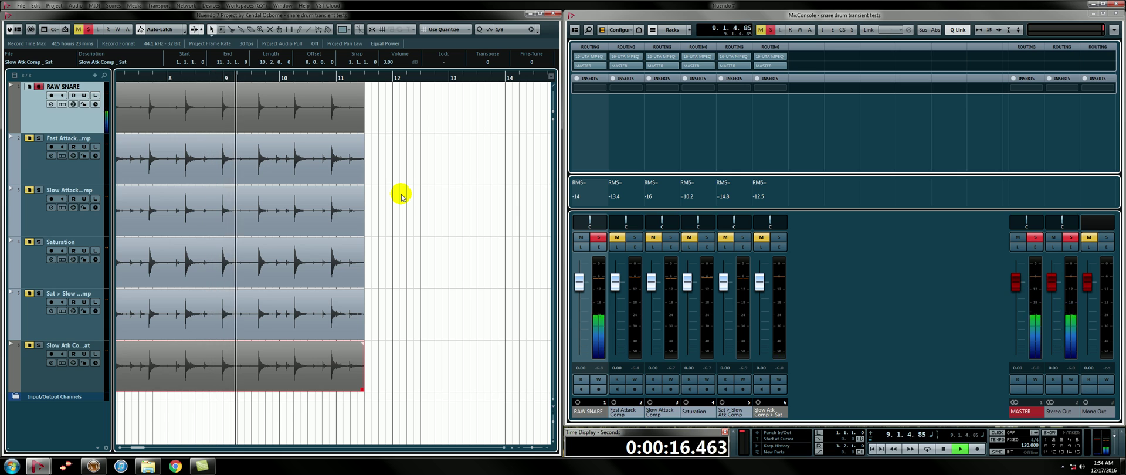
# Step: Return to the project start, shrink the track lanes, and zoom out to bars 1–19
pyautogui.press('KP_Decimal')
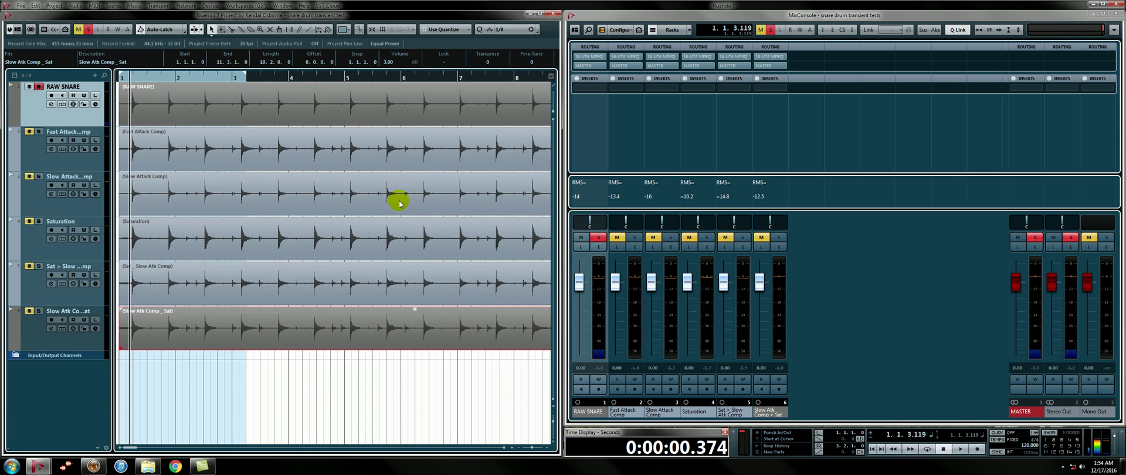
pyautogui.hotkey('shift', 'g')
pyautogui.press('g')
pyautogui.press('g')
pyautogui.press('g')
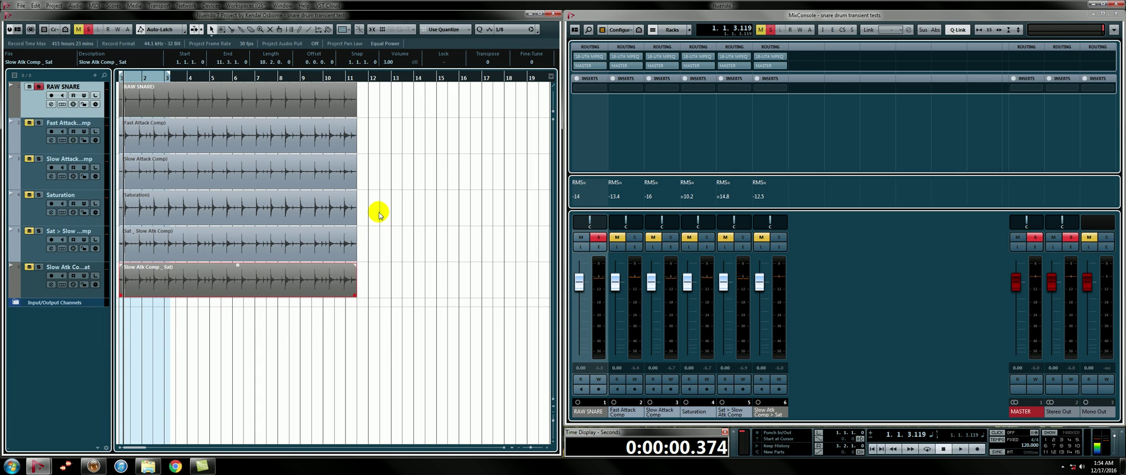